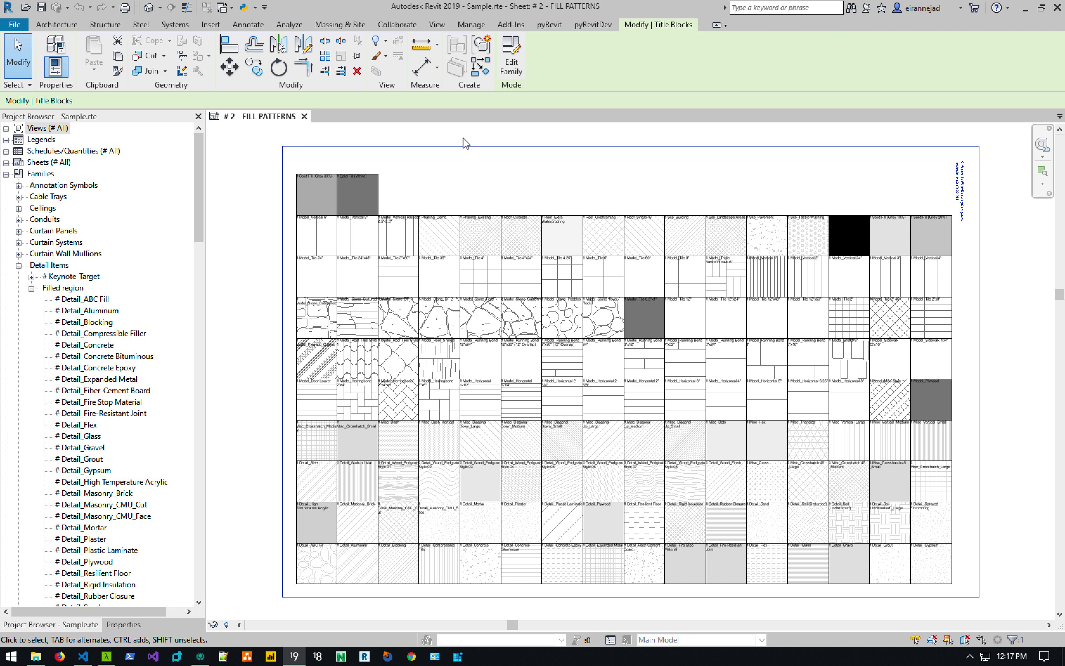
Clear the title block selection and switch to the pyRevit ribbon tab
key(Escape)
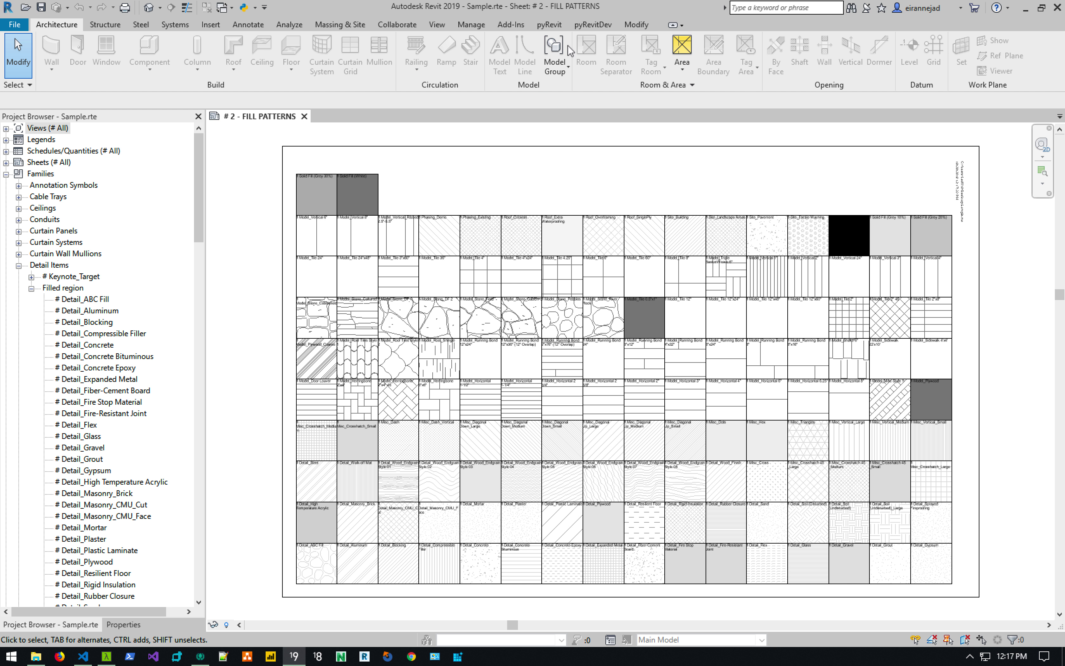
click(549, 24)
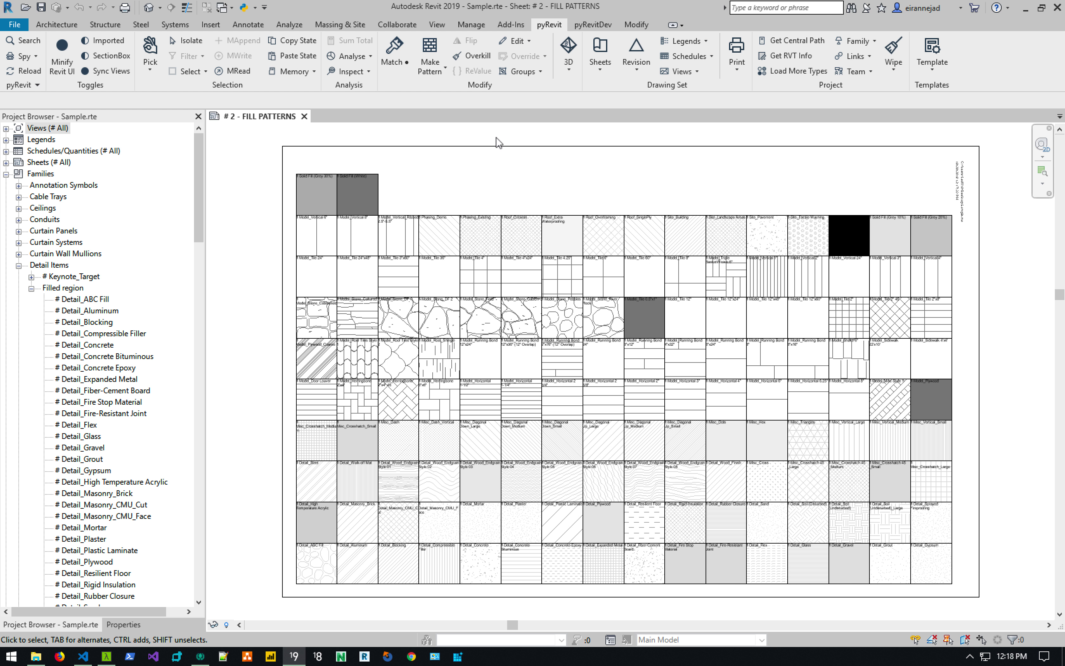
In the Project Browser, select filled region types Detail_Wood_Endgrain Style 07 through Model_Horizontal 1-1/2"
scroll(198, 188, down, 4)
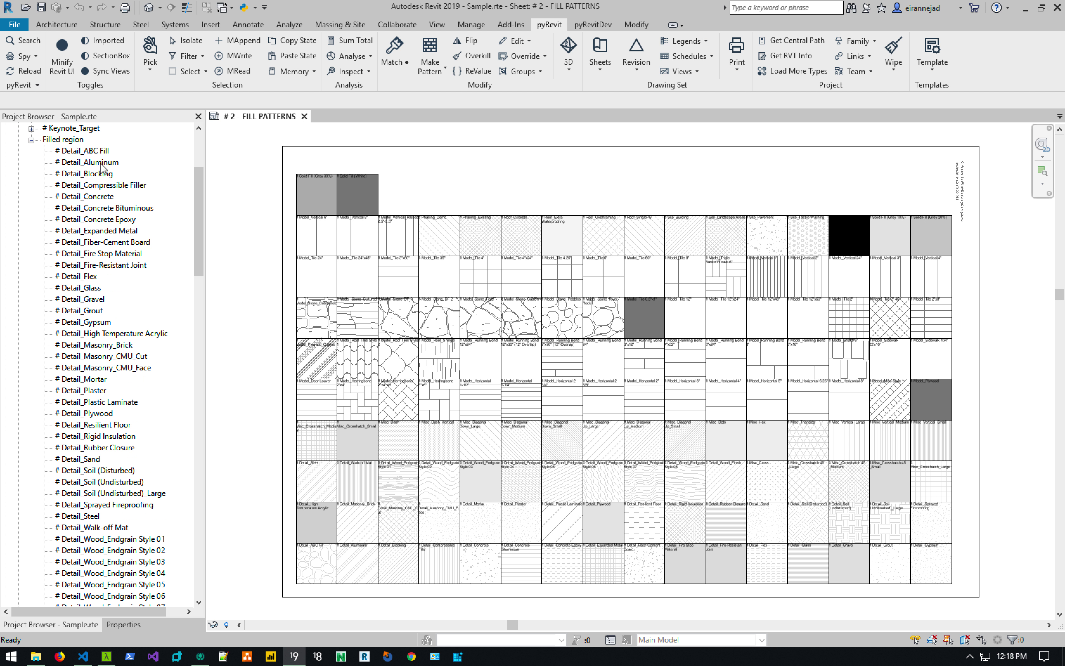
mouse_move(196, 243)
mouse_down()
mouse_move(202, 373)
mouse_move(195, 235)
mouse_up()
shift+click(106, 378)
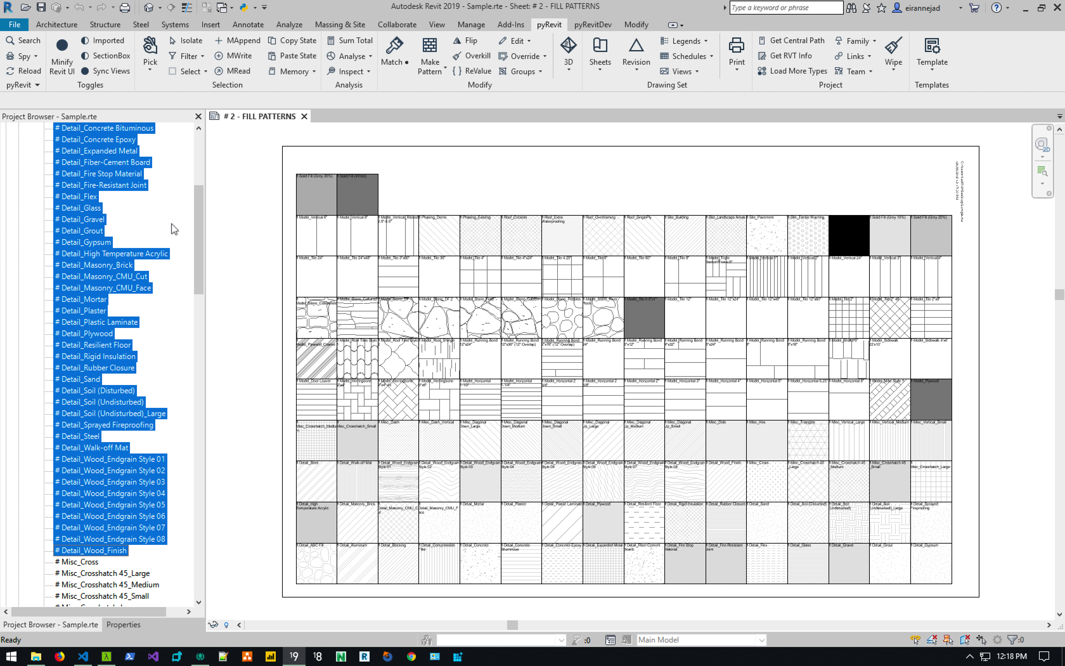
drag(194, 215, 202, 280)
click(95, 187)
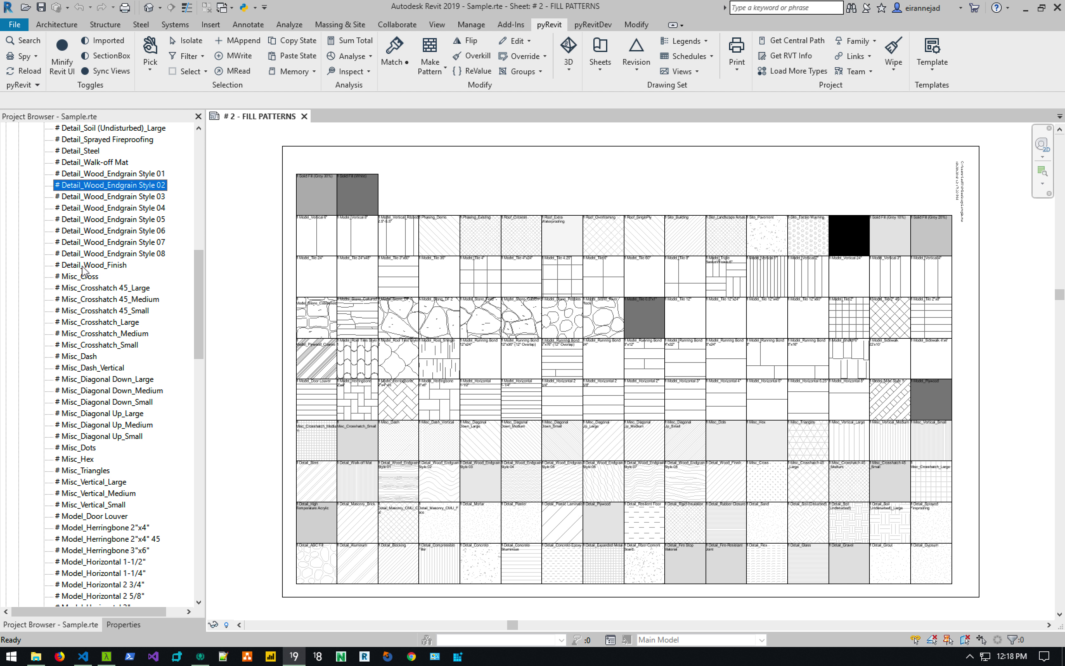
click(98, 243)
shift+click(98, 265)
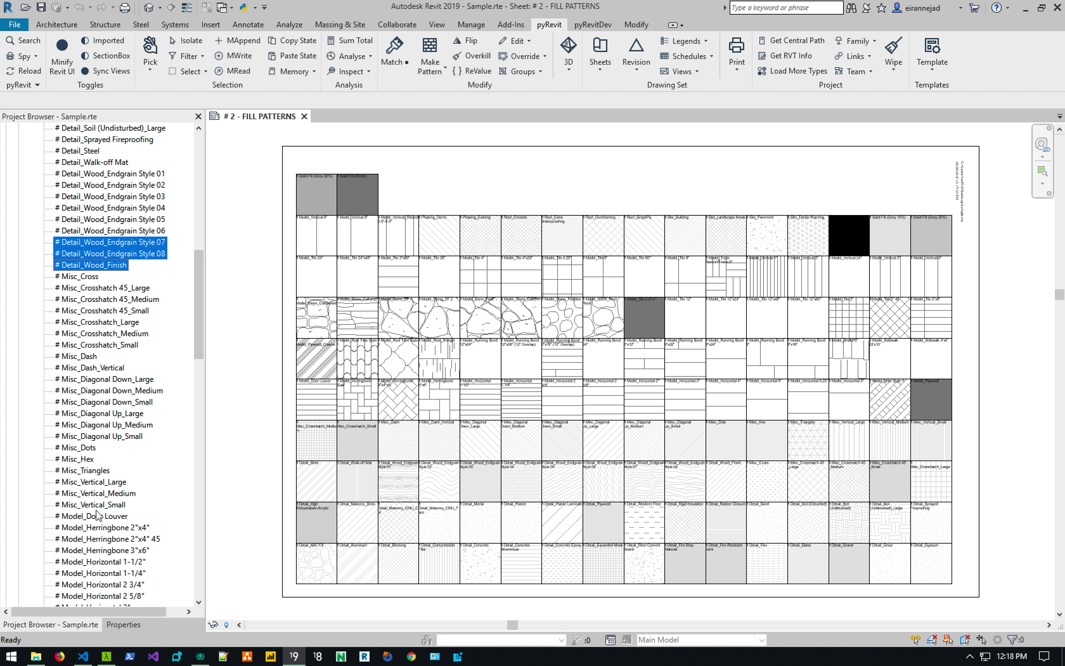
shift+click(95, 561)
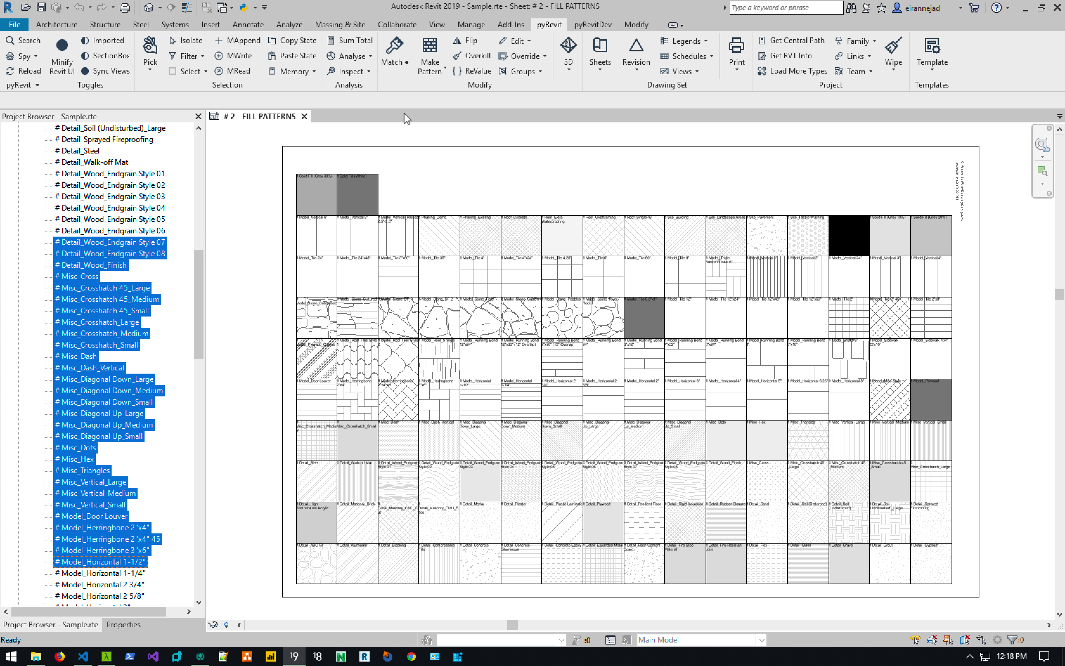
click(479, 71)
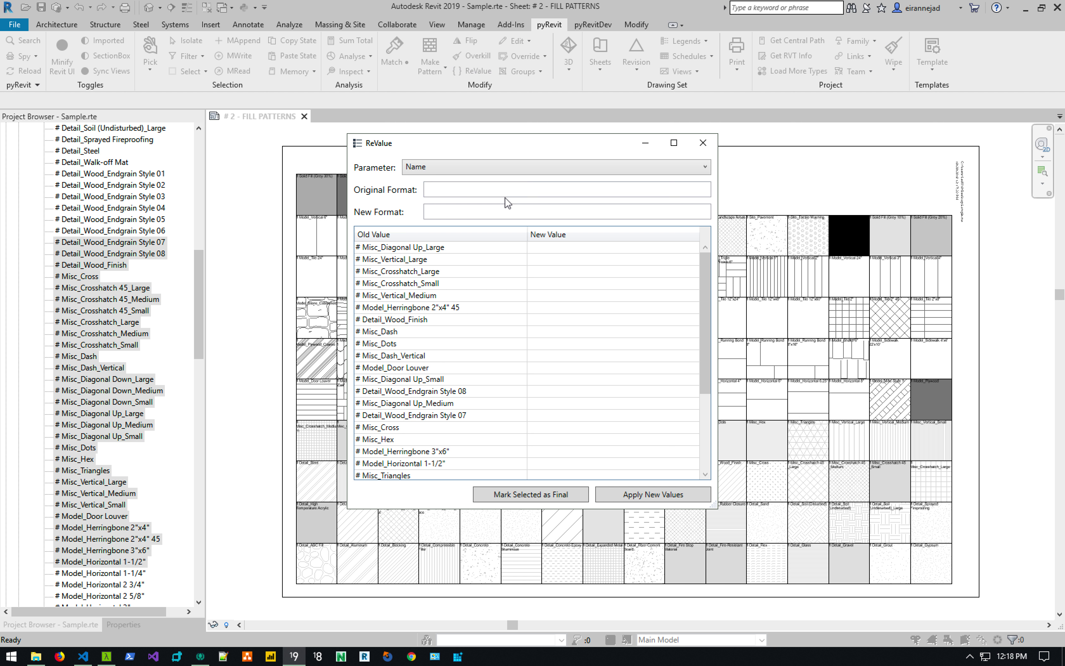
scroll(509, 414, down, 4)
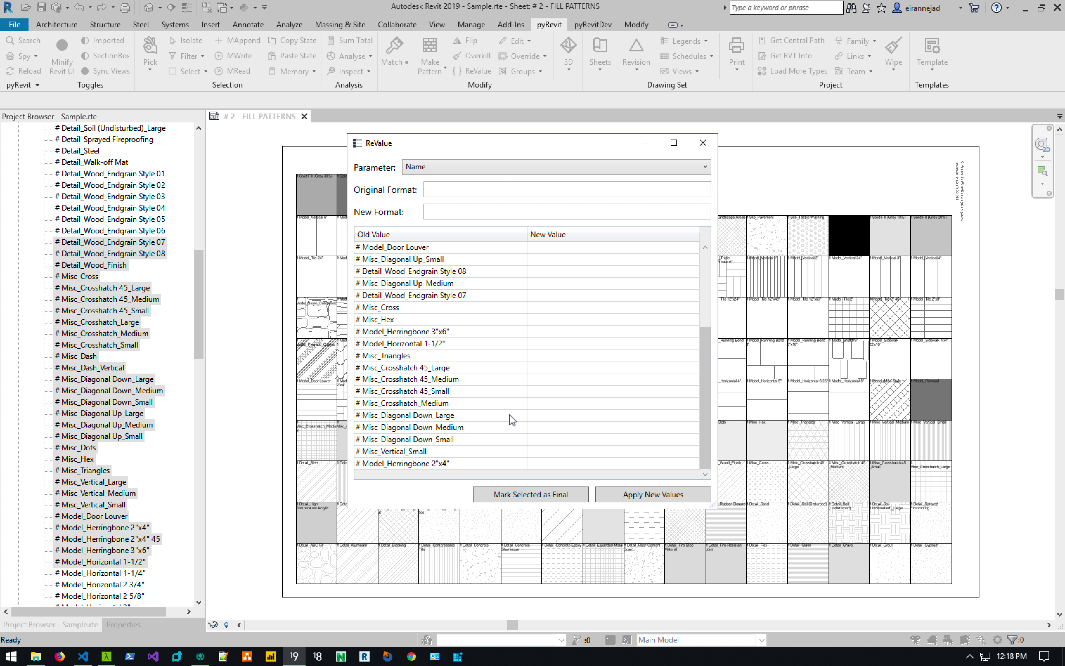
scroll(509, 415, up, 4)
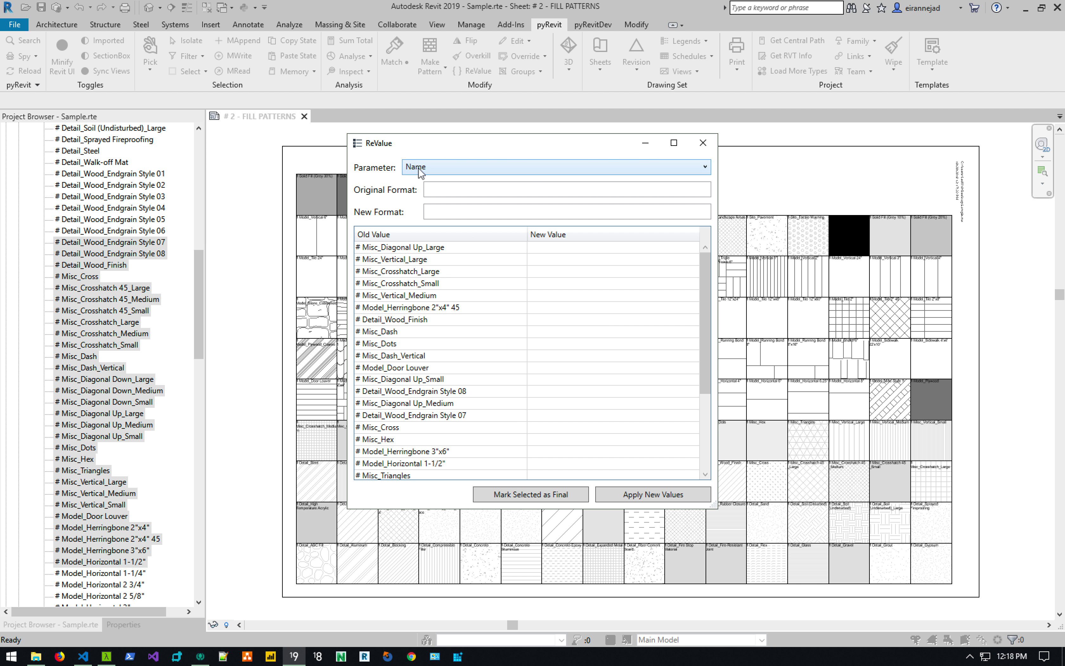
scroll(453, 282, down, 1)
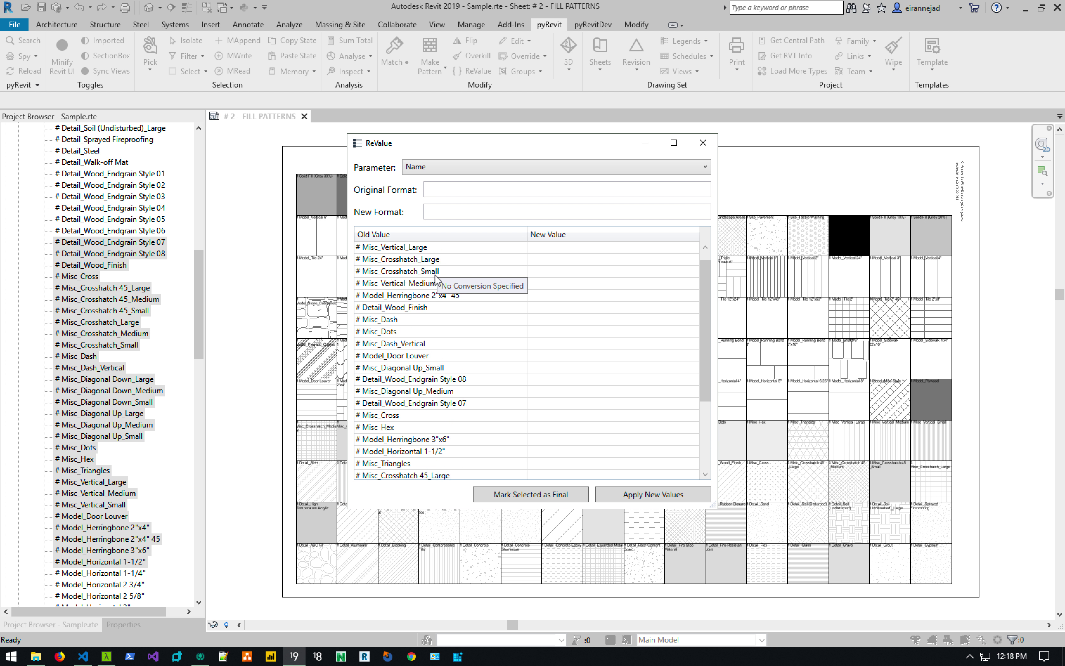
scroll(453, 282, up, 1)
click(418, 170)
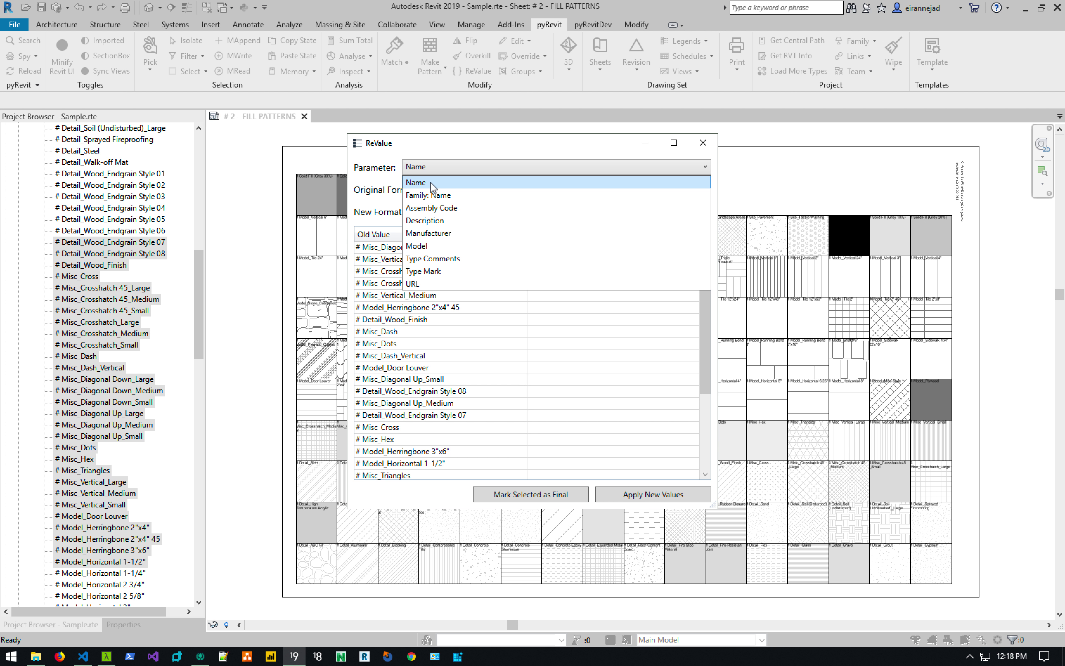
click(453, 147)
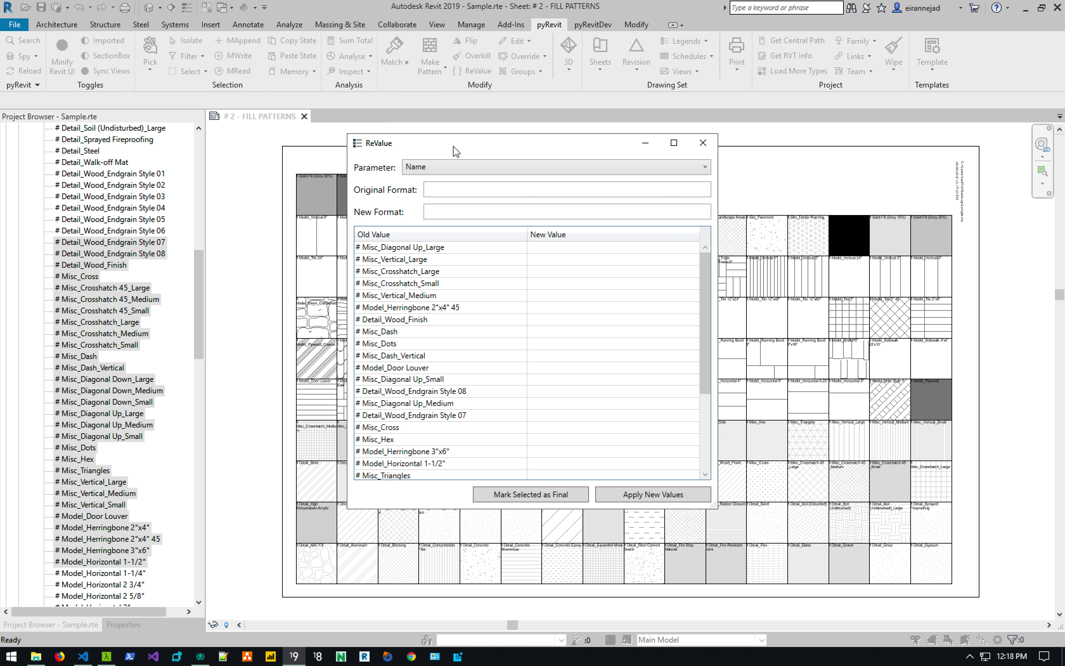
drag(454, 146, 471, 149)
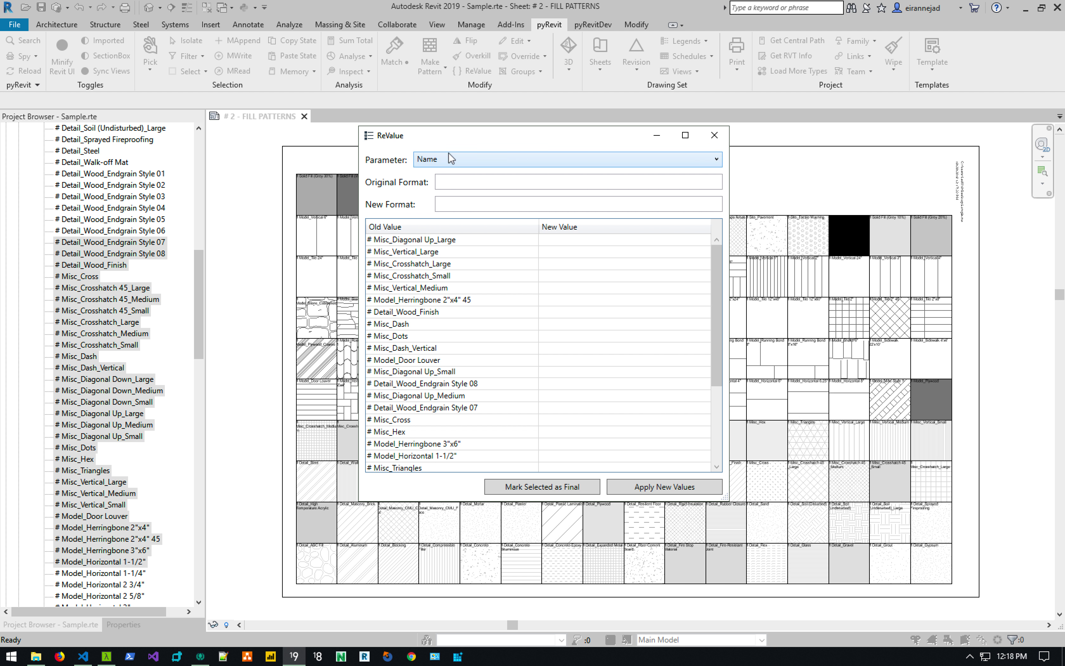
click(444, 159)
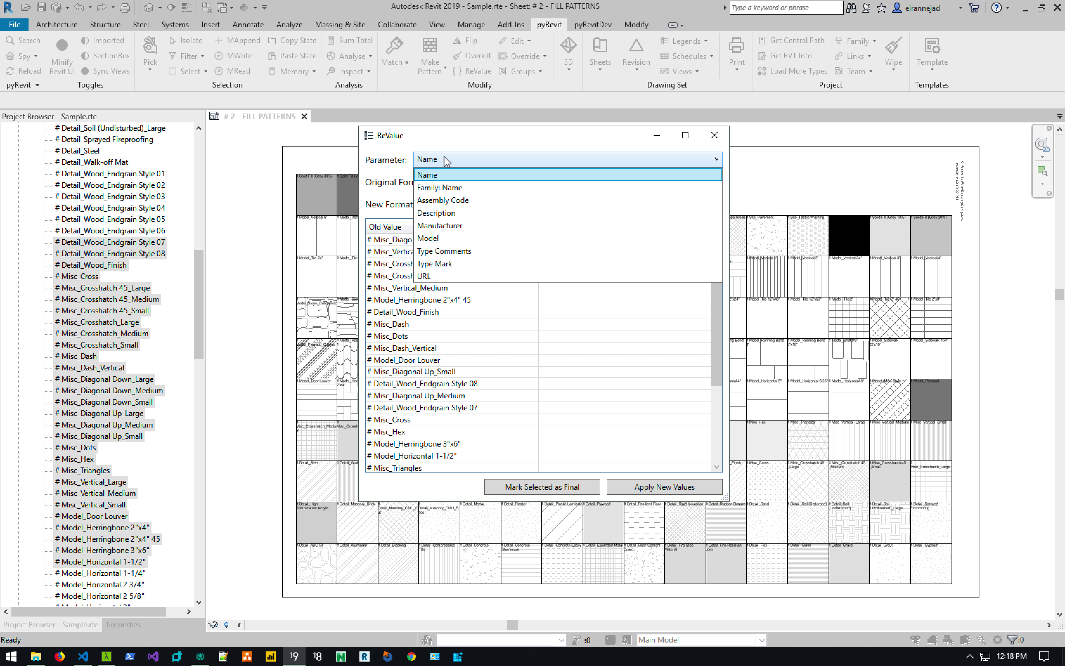
click(444, 171)
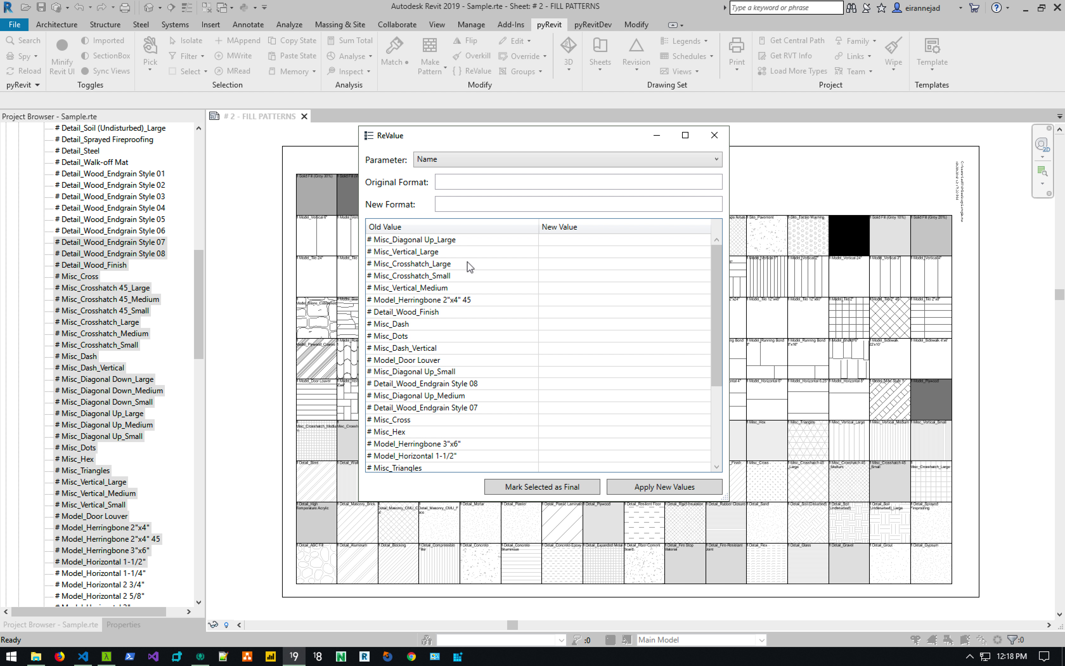
mouse_move(719, 258)
mouse_down()
mouse_move(721, 317)
mouse_move(717, 256)
mouse_up()
click(529, 178)
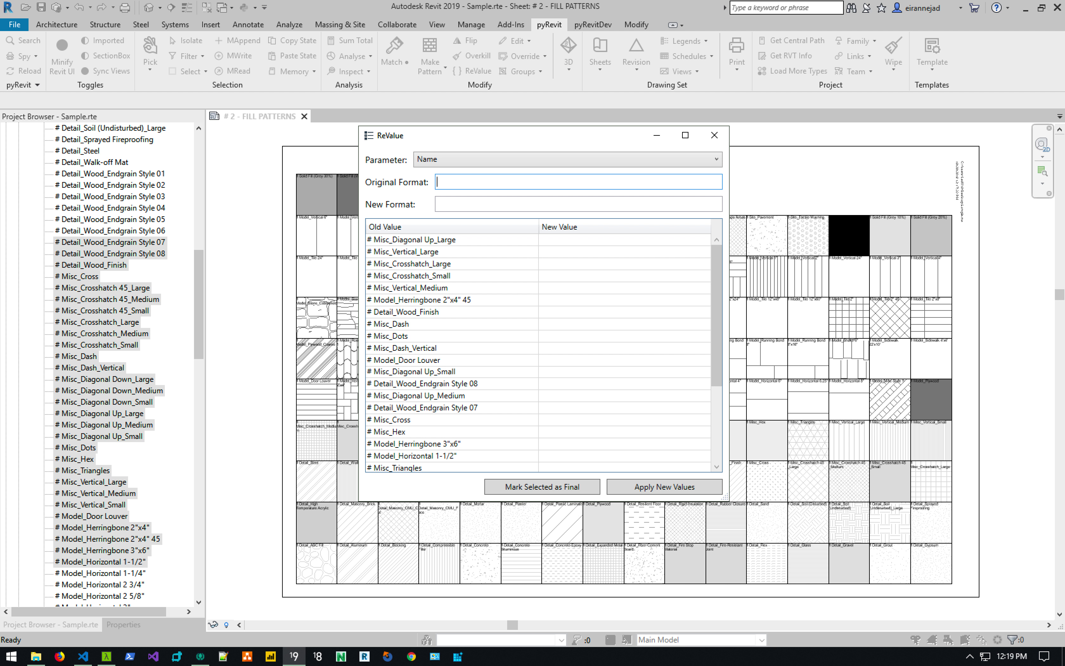
Build the Original Format '# Misc_{name}' from the Misc_Diagonal Up_Large row's name
text(EIN)
key(BackSpace)
key(BackSpace)
key(BackSpace)
click(430, 242)
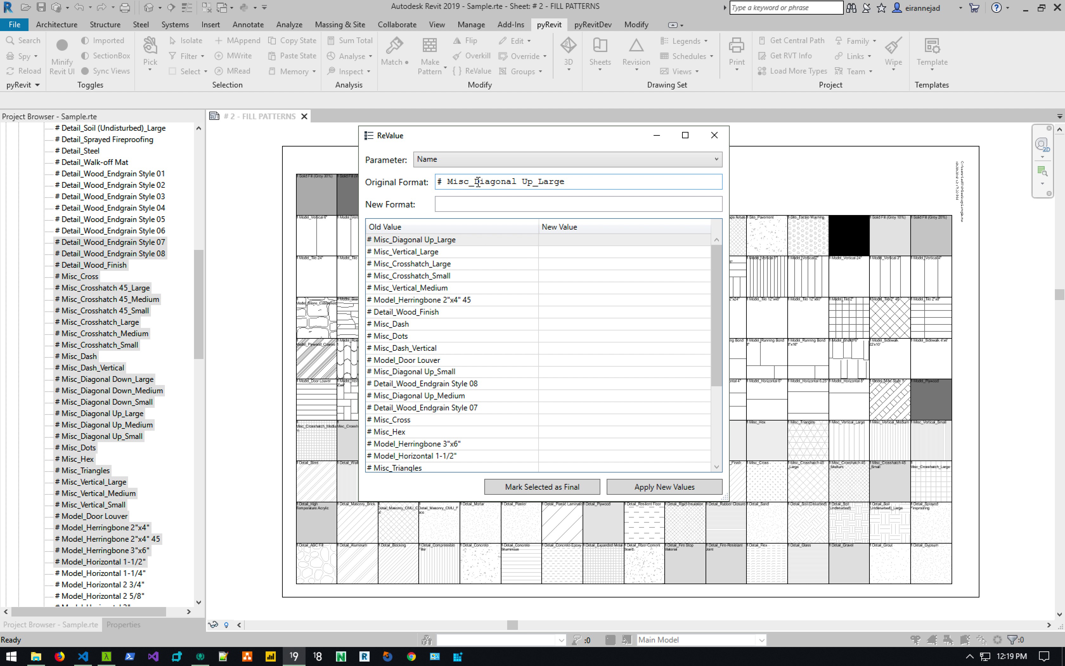
drag(474, 181, 634, 182)
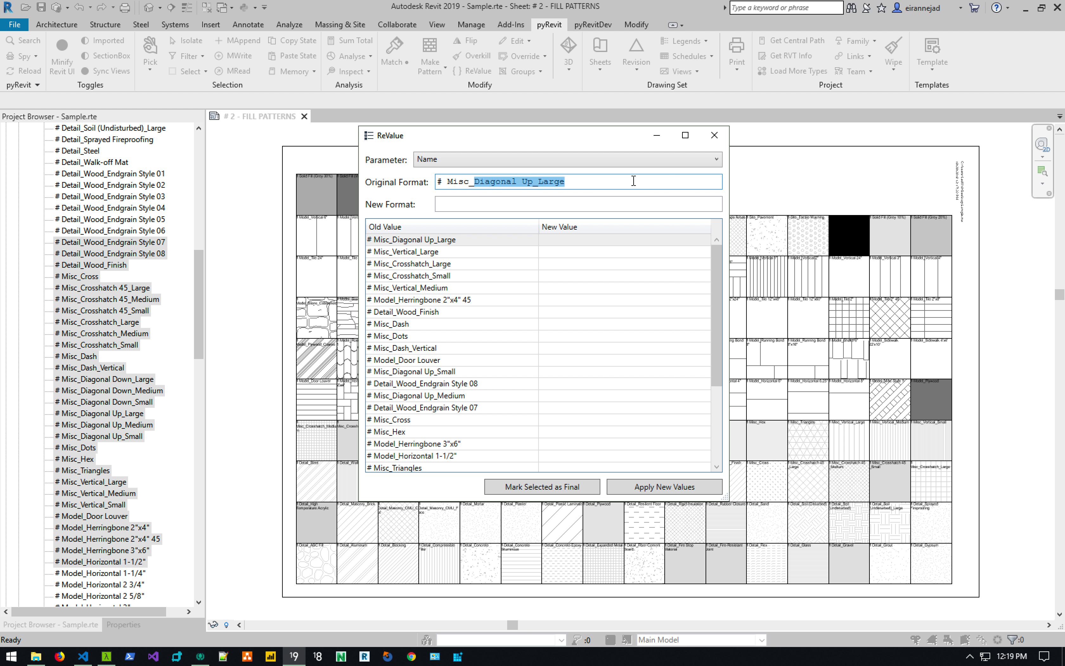
key(BackSpace)
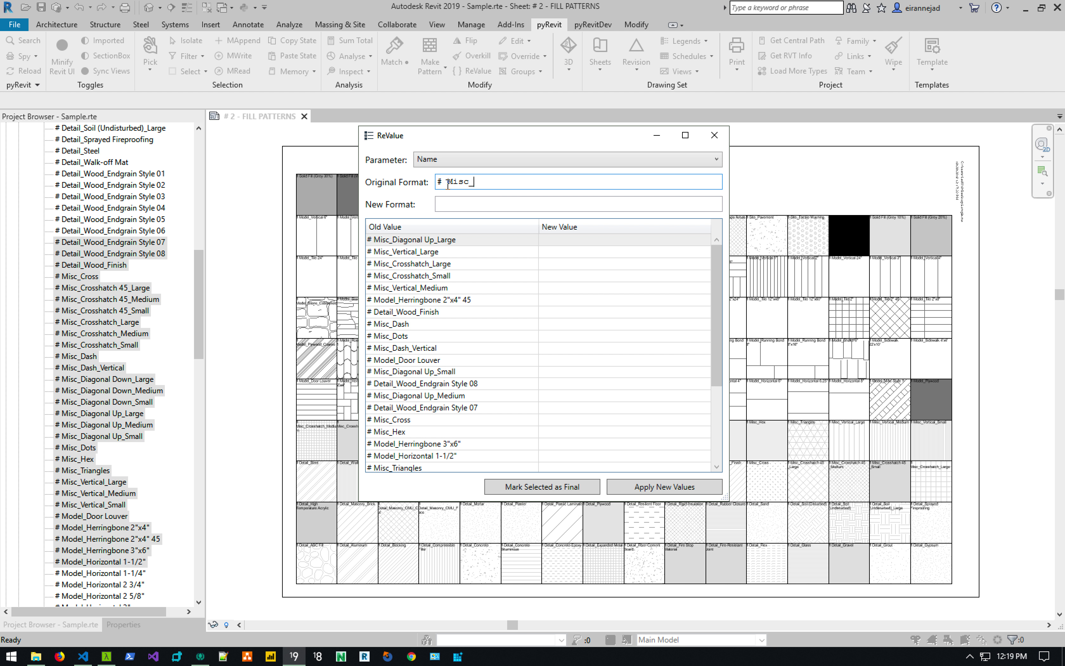
text({name})
Highlight the {name} placeholder in Original Format to point it out
drag(474, 182, 527, 184)
click(527, 183)
drag(474, 182, 531, 182)
click(523, 183)
Set the ReValue New Format to 'EIN_{name}'
click(482, 205)
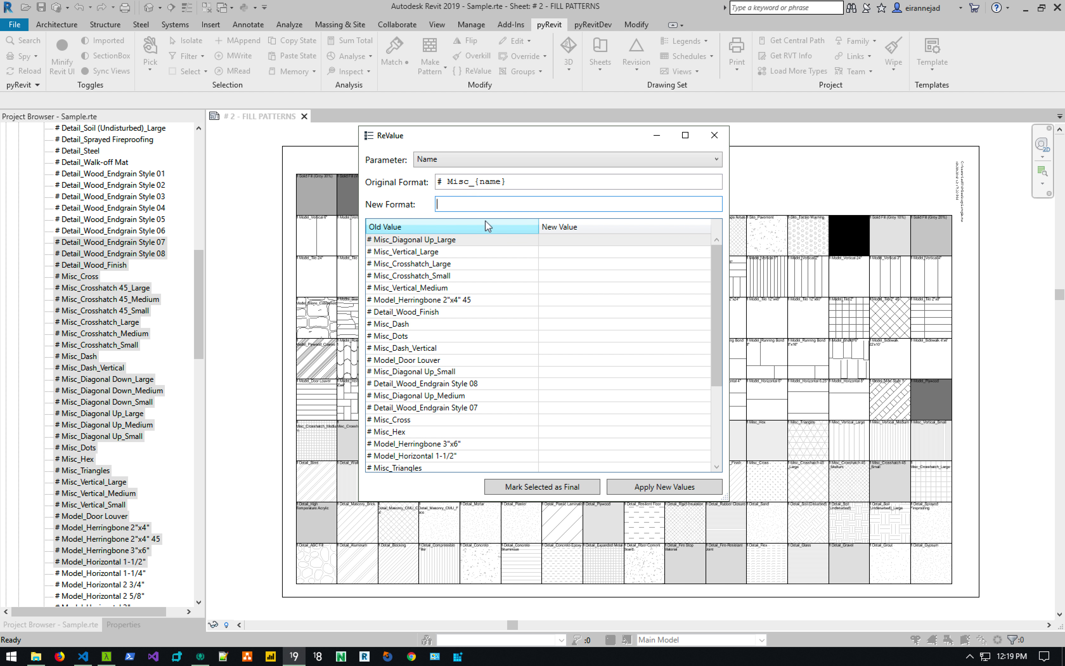
text({name})
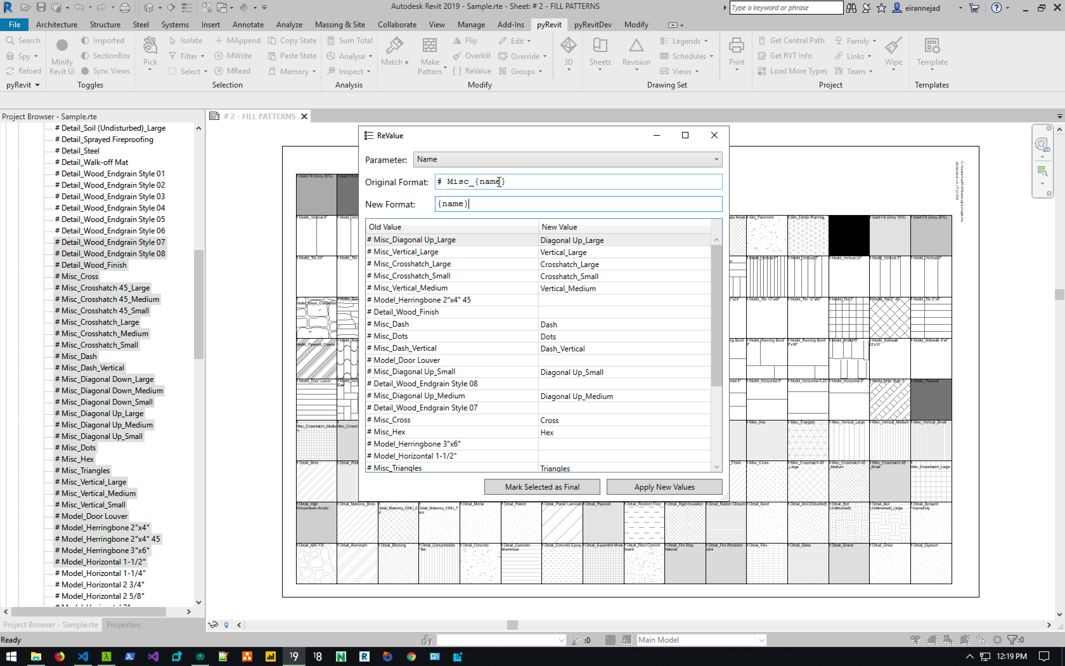
drag(479, 204, 429, 206)
drag(721, 275, 721, 240)
click(442, 204)
text(EIN_)
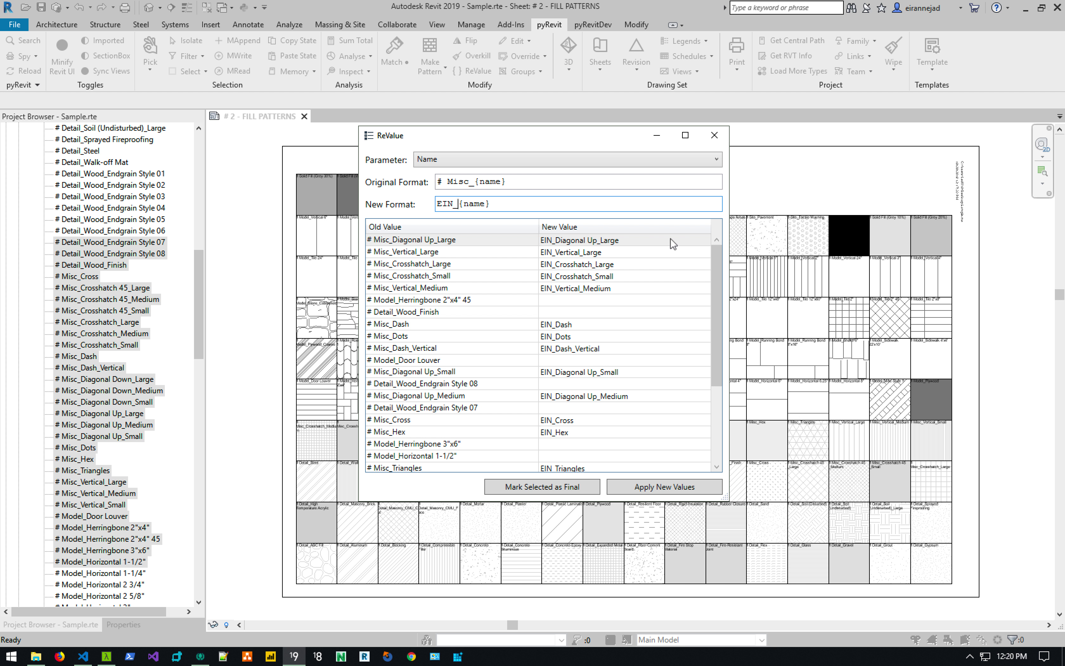
Scroll the preview list to review the EIN_ names generated for the Misc_ types
drag(516, 201, 533, 183)
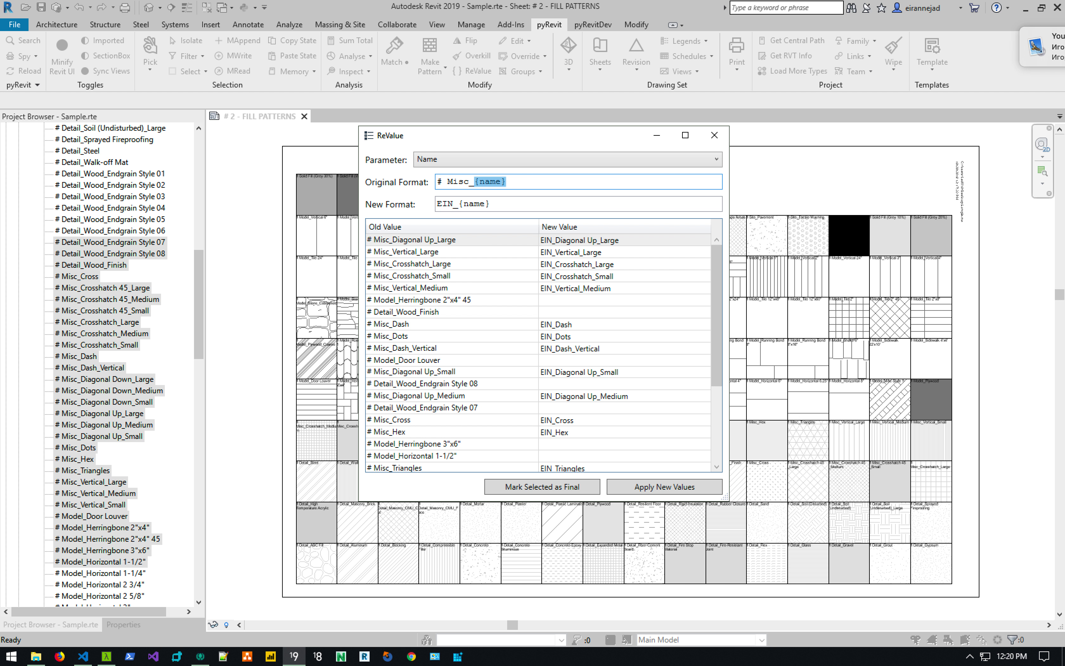
click(519, 182)
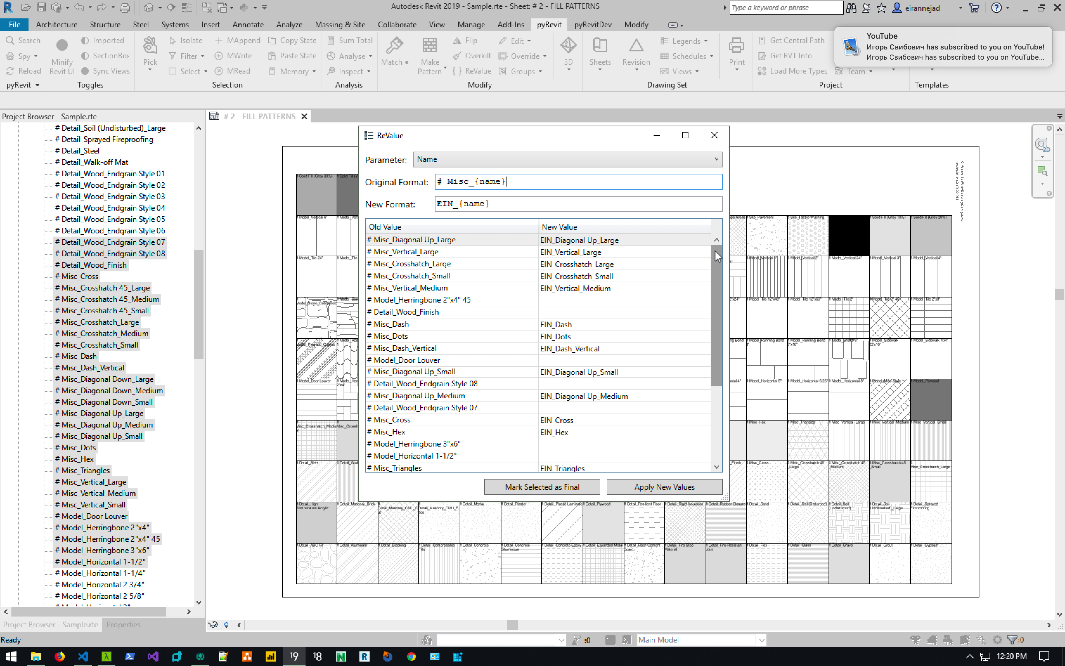
drag(716, 276, 716, 240)
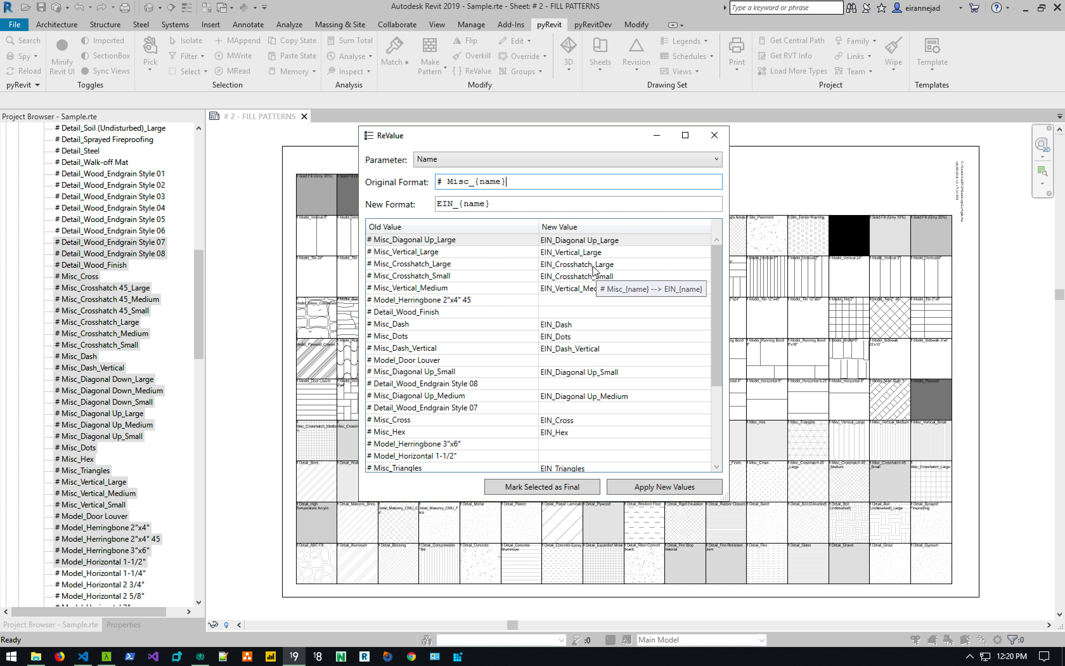
mouse_move(716, 317)
mouse_down()
mouse_move(721, 361)
mouse_move(690, 253)
mouse_move(717, 255)
mouse_move(718, 341)
mouse_move(713, 230)
mouse_move(722, 326)
mouse_up()
Sort by New Value descending and mark Misc_Vertical_Small through Misc_Cross renames as final
click(592, 225)
click(673, 226)
click(473, 239)
shift+click(611, 372)
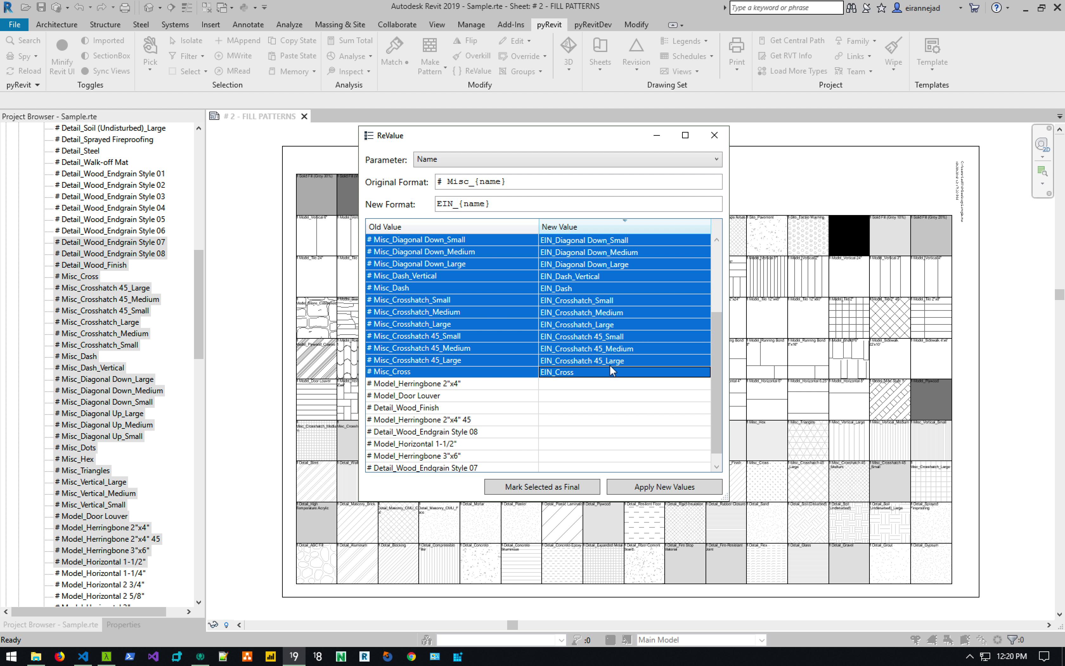
click(560, 487)
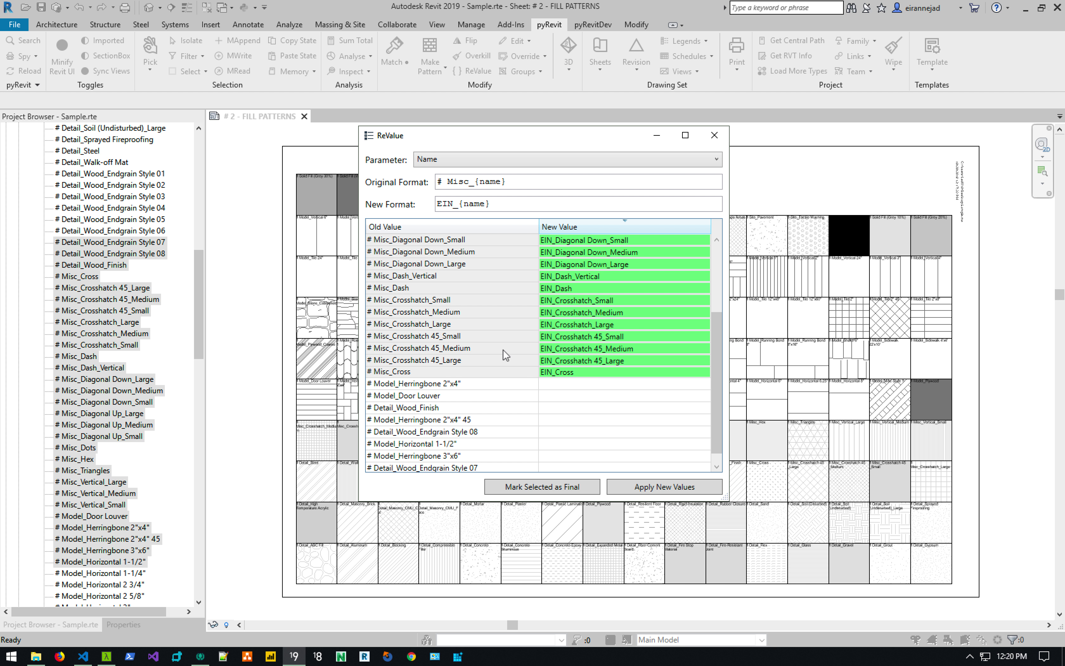
Switch Original Format to '# Model_{name}' and mark the Herringbone, Door Louver and Horizontal renames final
click(428, 377)
drag(470, 181, 449, 183)
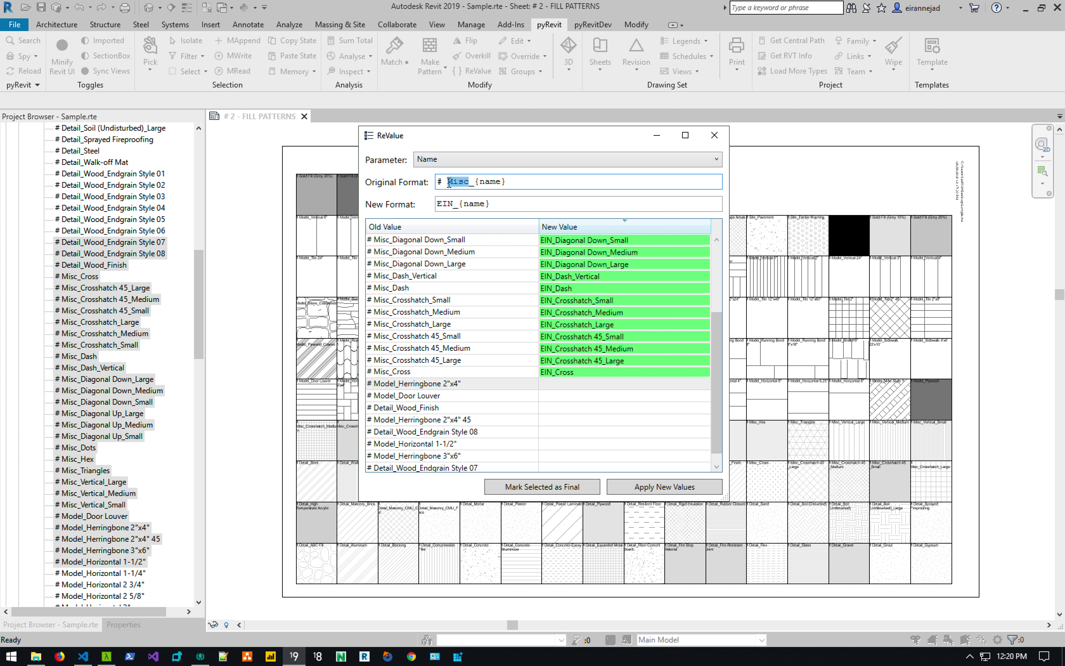
text(Model)
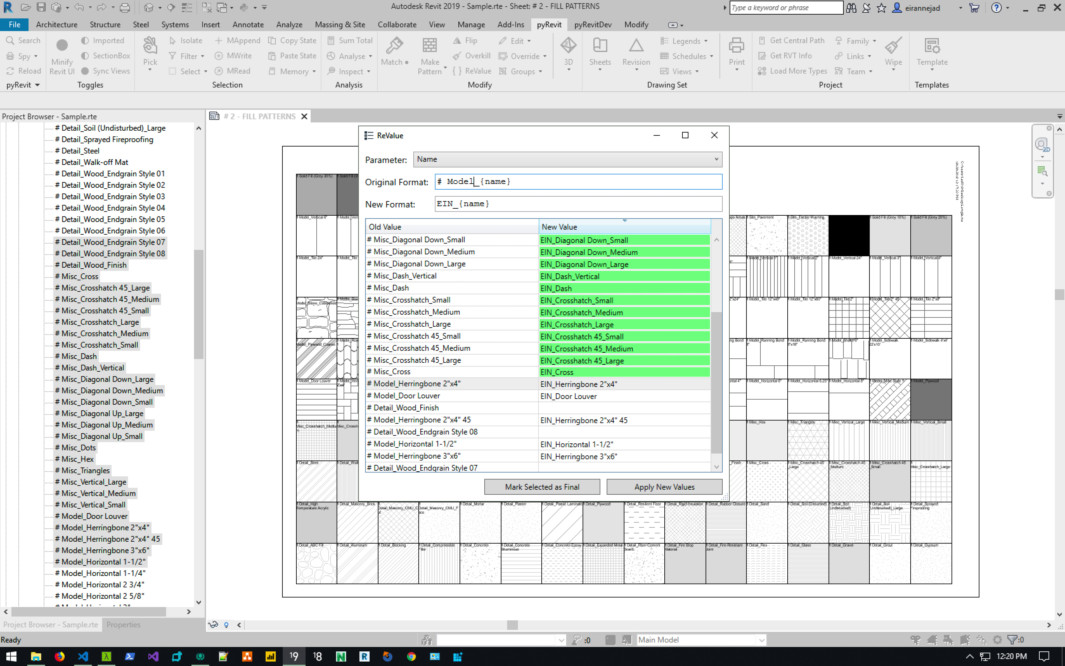
drag(712, 340, 710, 400)
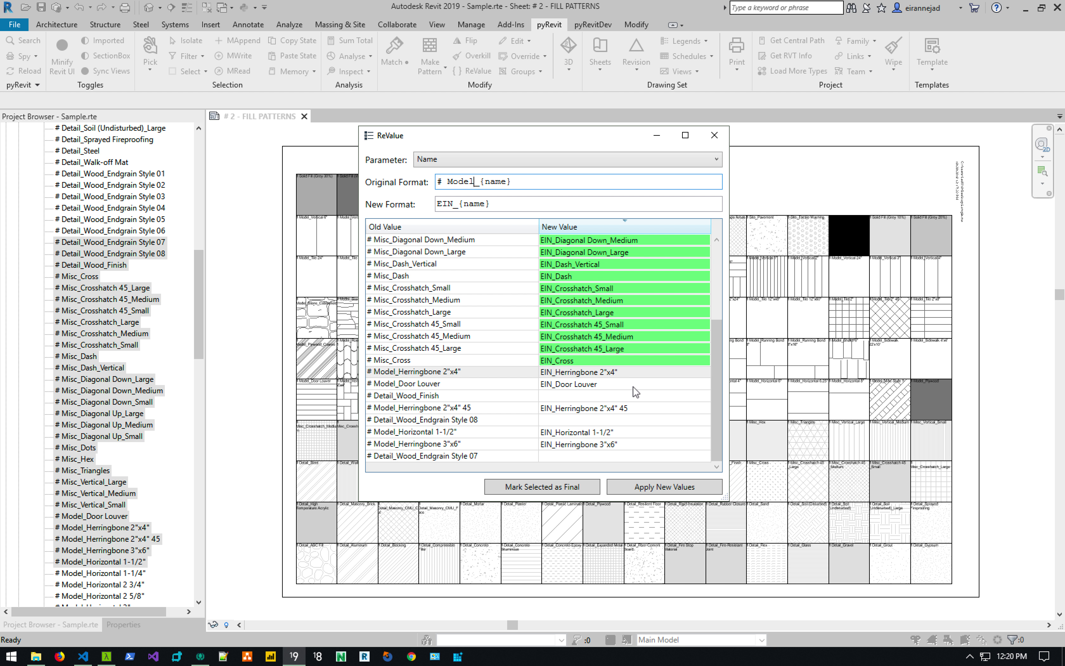
drag(476, 386, 477, 372)
ctrl+click(489, 408)
ctrl+click(488, 431)
ctrl+click(486, 443)
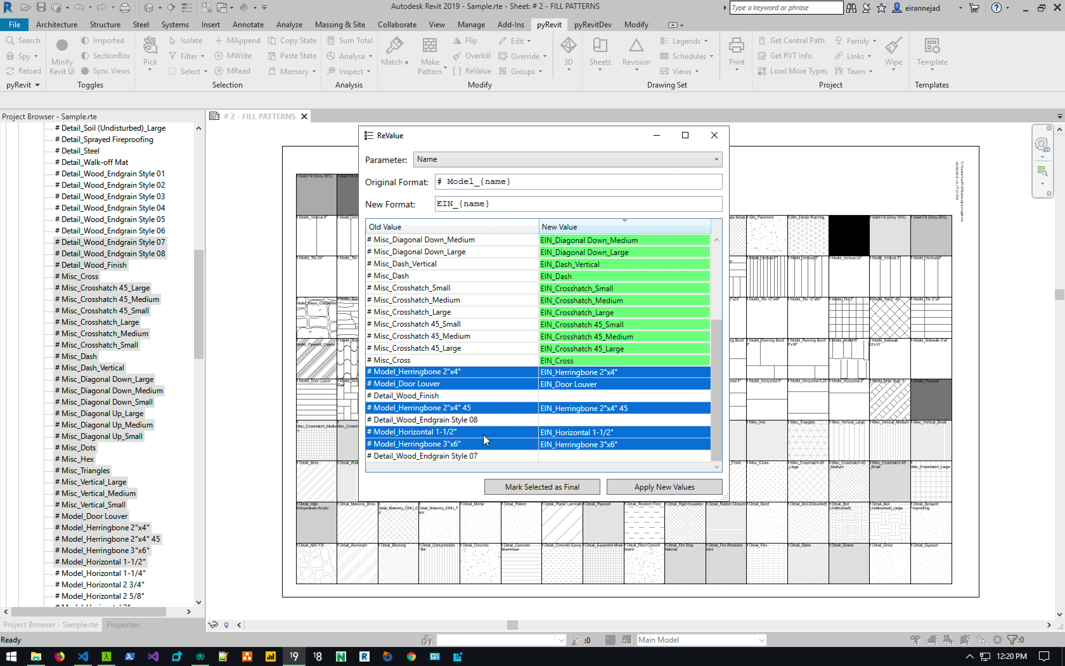
click(551, 483)
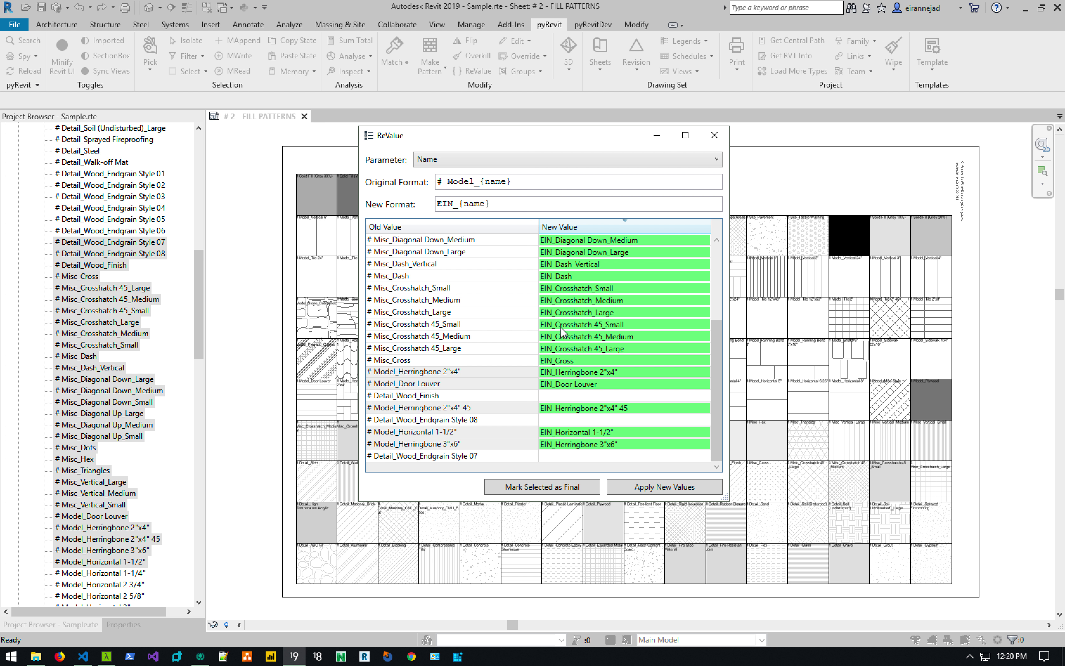
Switch Original Format to '# Detail_{name}' and select Detail_Wood_Finish, Endgrain Style 08 and 07
click(461, 394)
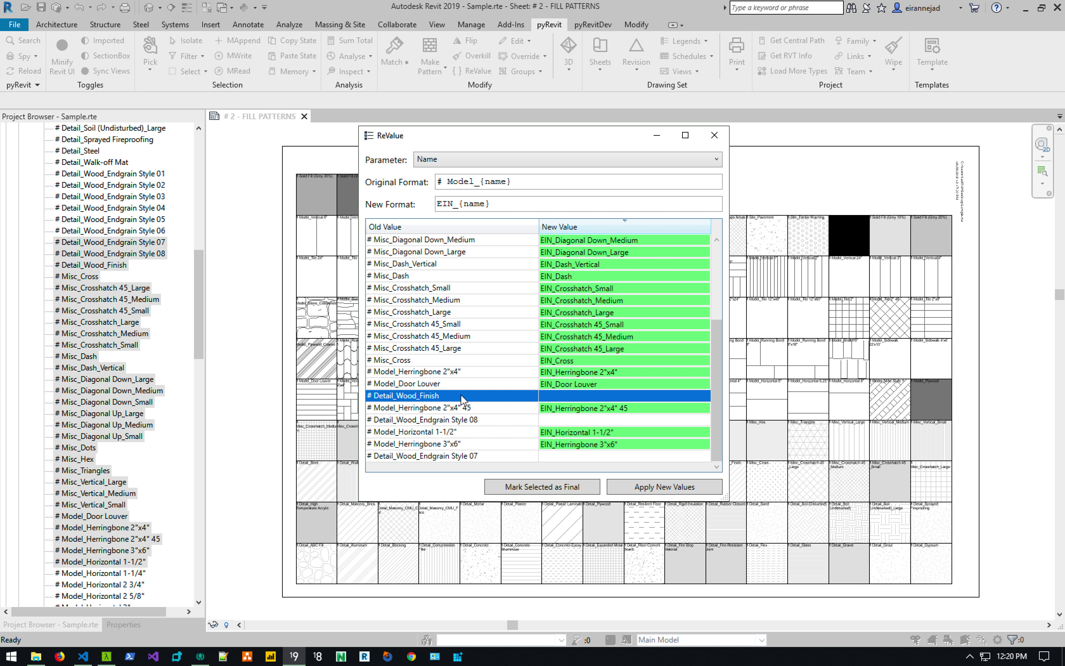
double_click(477, 181)
text(Deta)
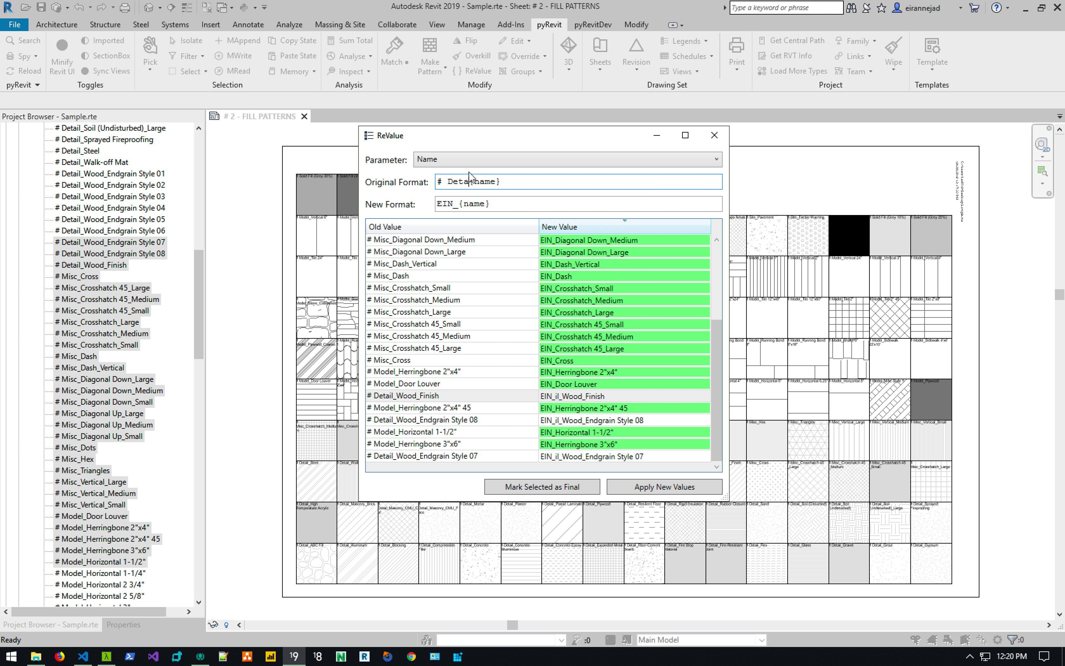
text(il_)
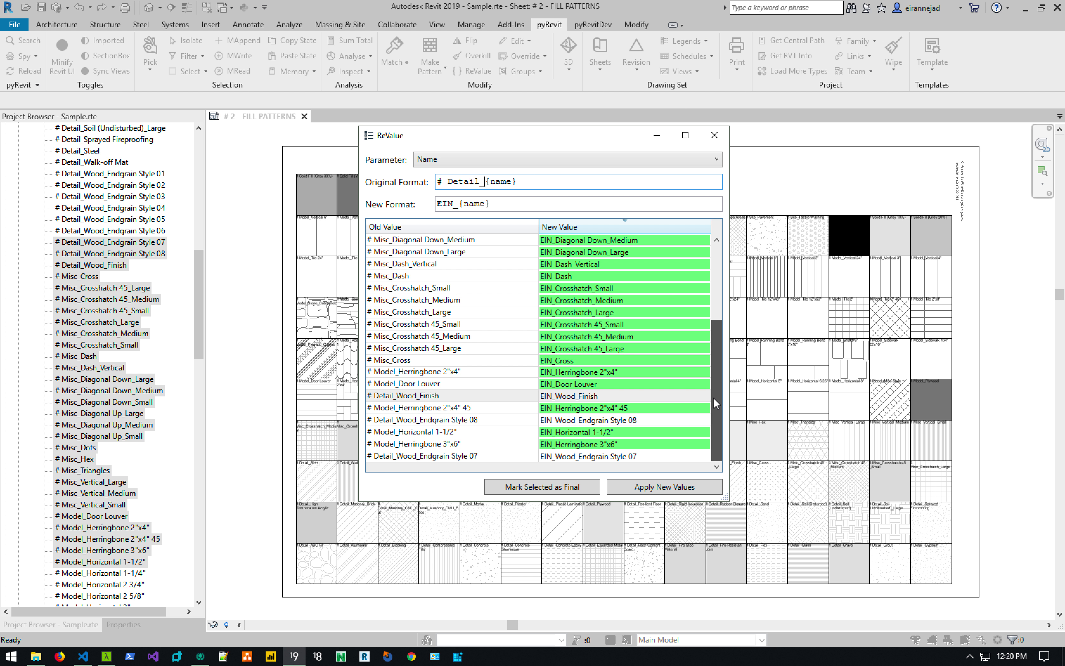
click(580, 395)
ctrl+click(588, 419)
ctrl+click(589, 457)
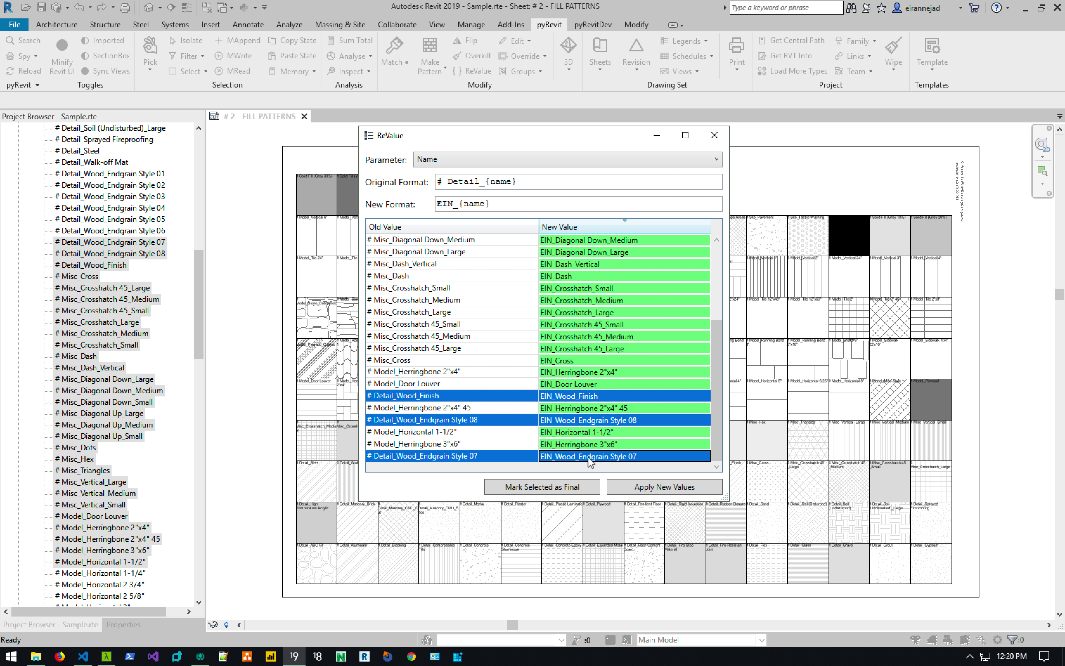
drag(718, 408, 727, 437)
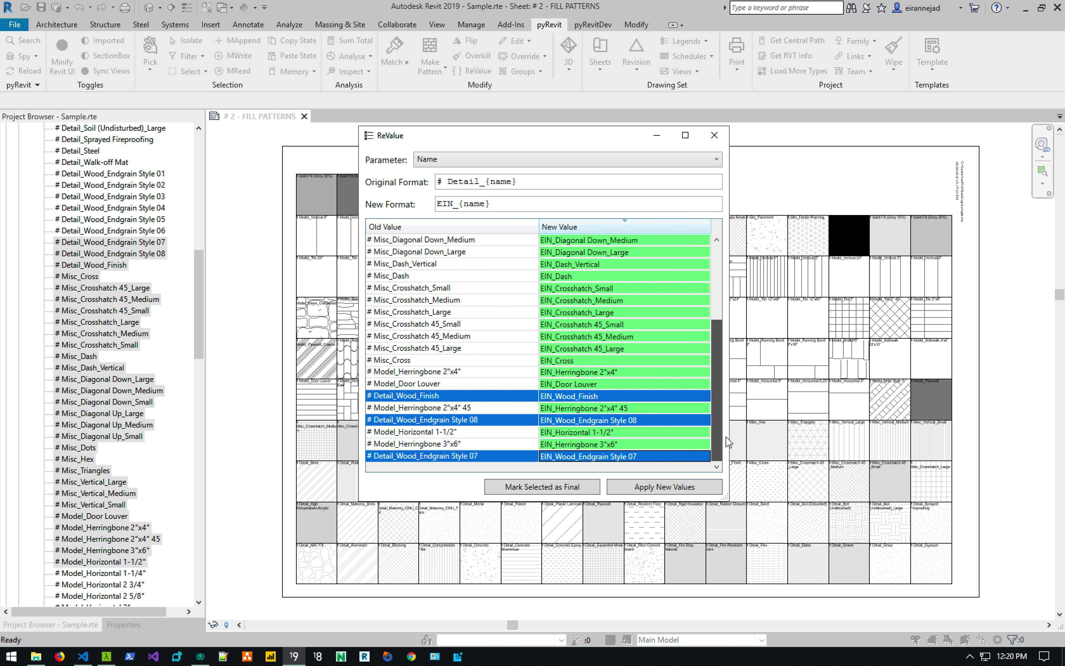
Apply the EIN_ names to the fill pattern types, then undo the renaming
click(672, 487)
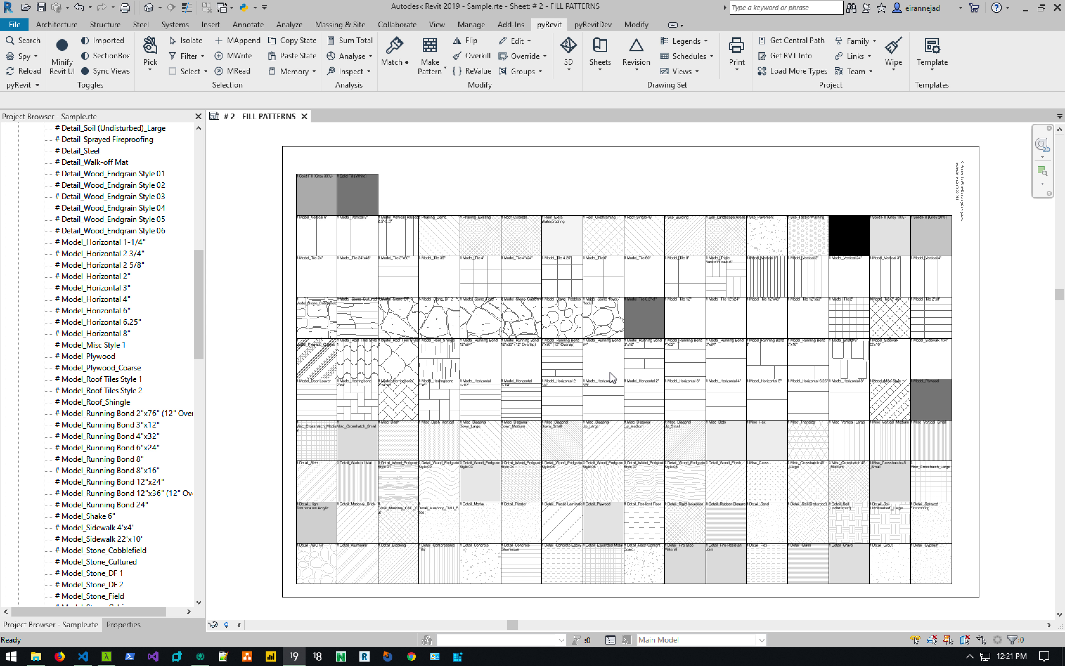
drag(198, 295, 203, 502)
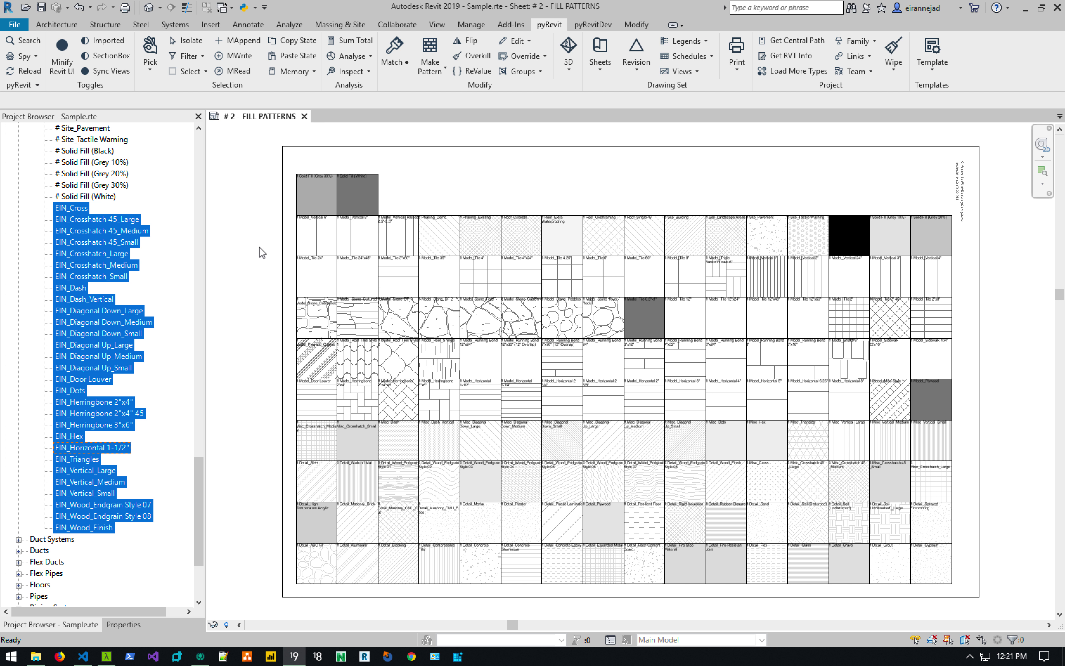
key(Delete)
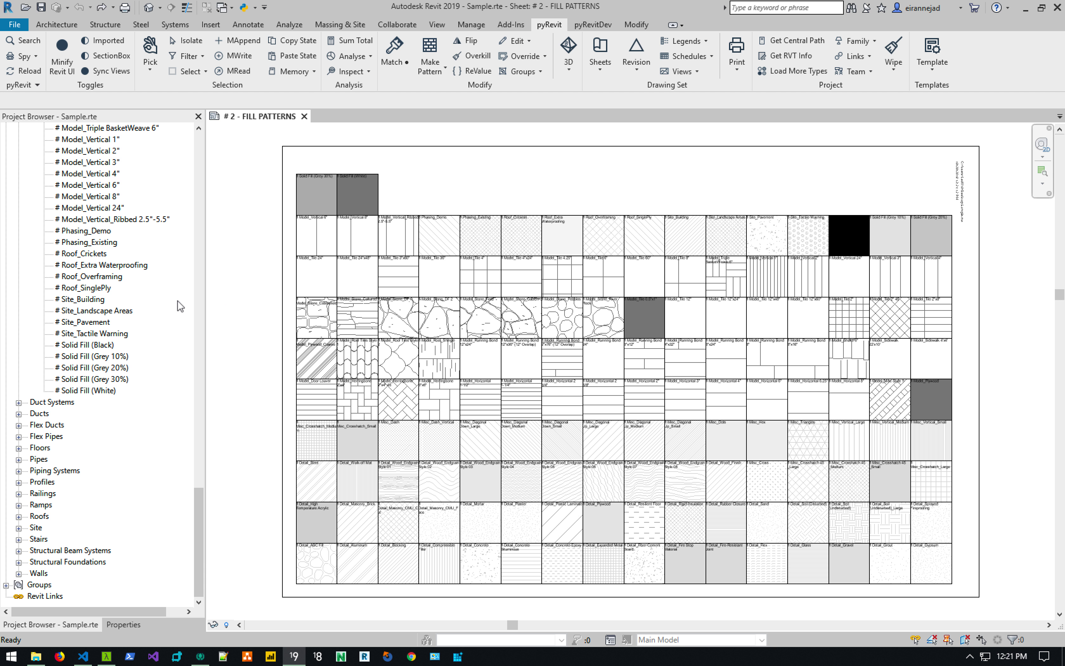
Check the Project Browser, selecting Detail_Masonry_CMU_Face to confirm the # names returned
drag(196, 489, 196, 196)
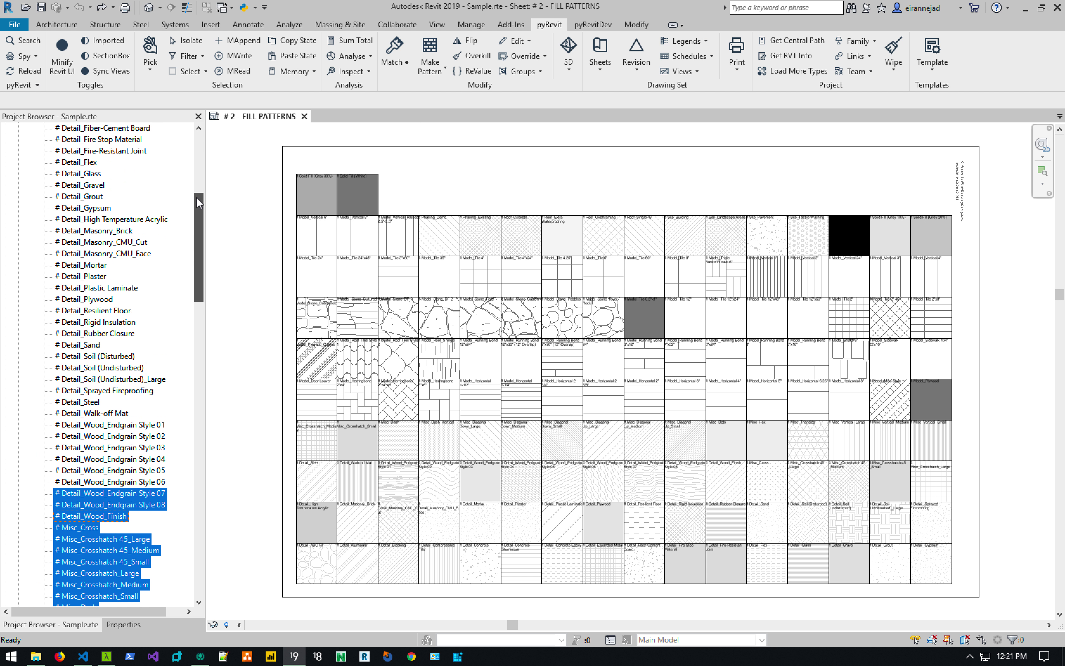
click(74, 254)
drag(197, 240, 203, 265)
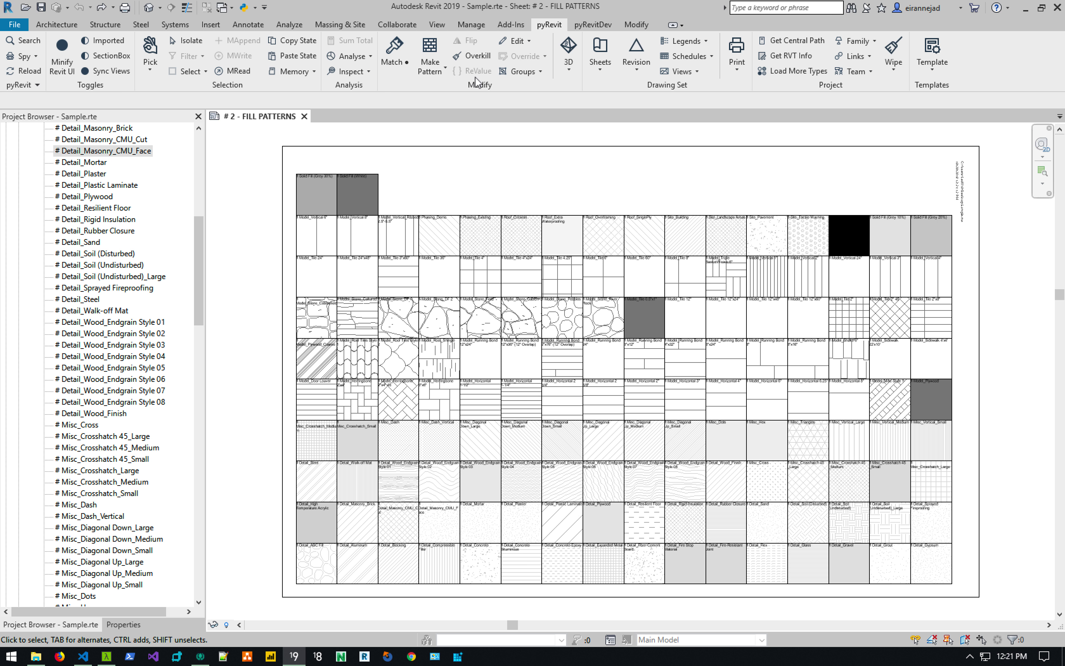
drag(199, 232, 196, 257)
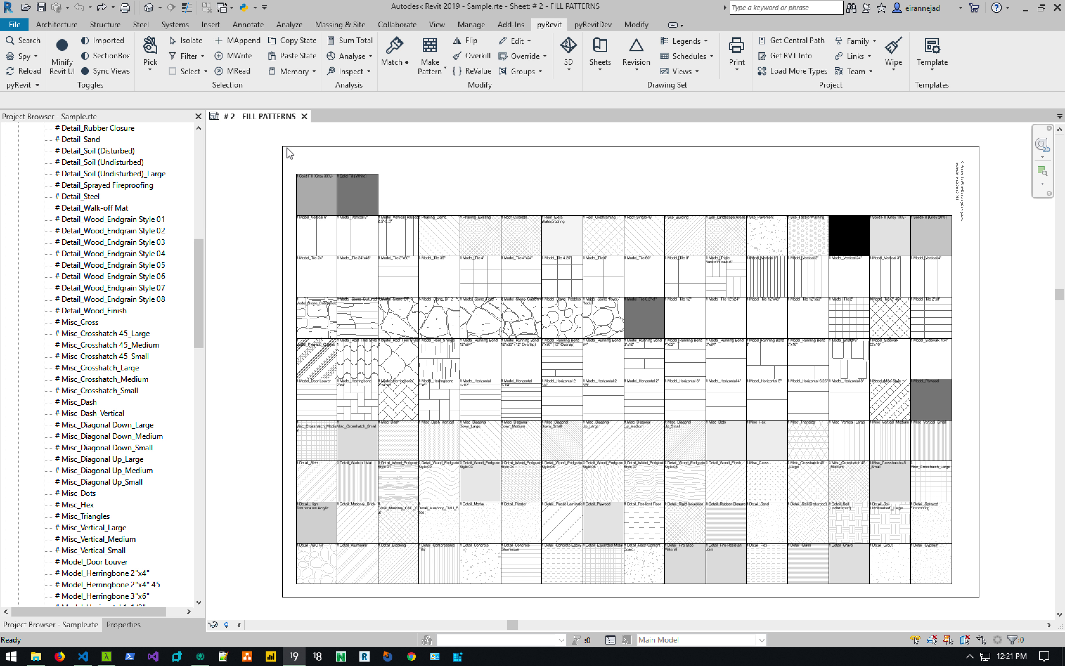
click(194, 74)
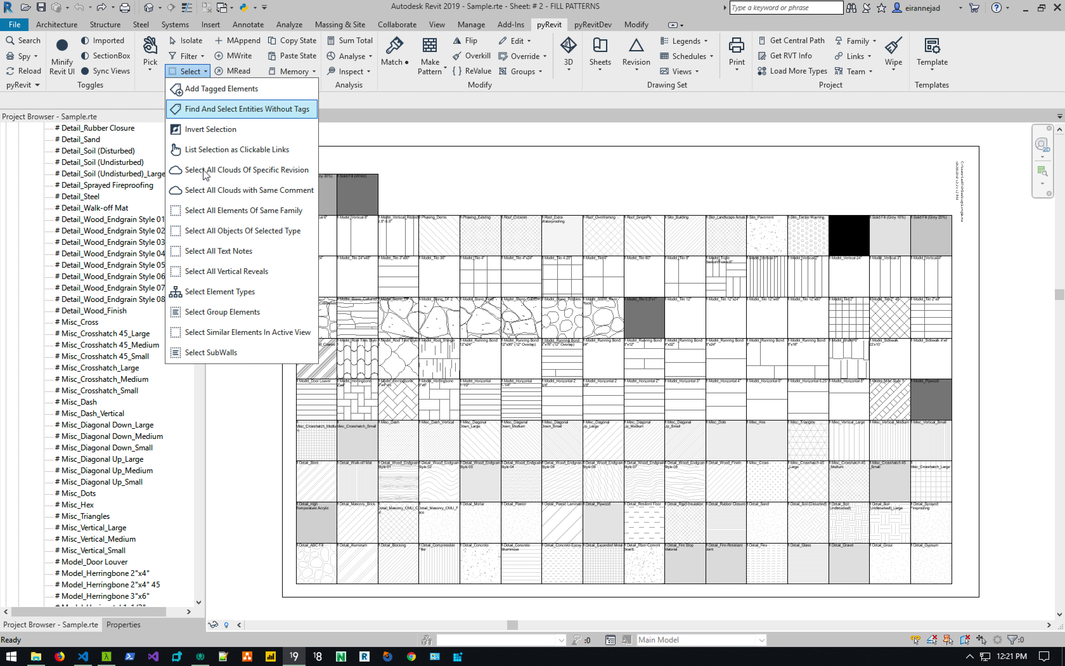
click(230, 294)
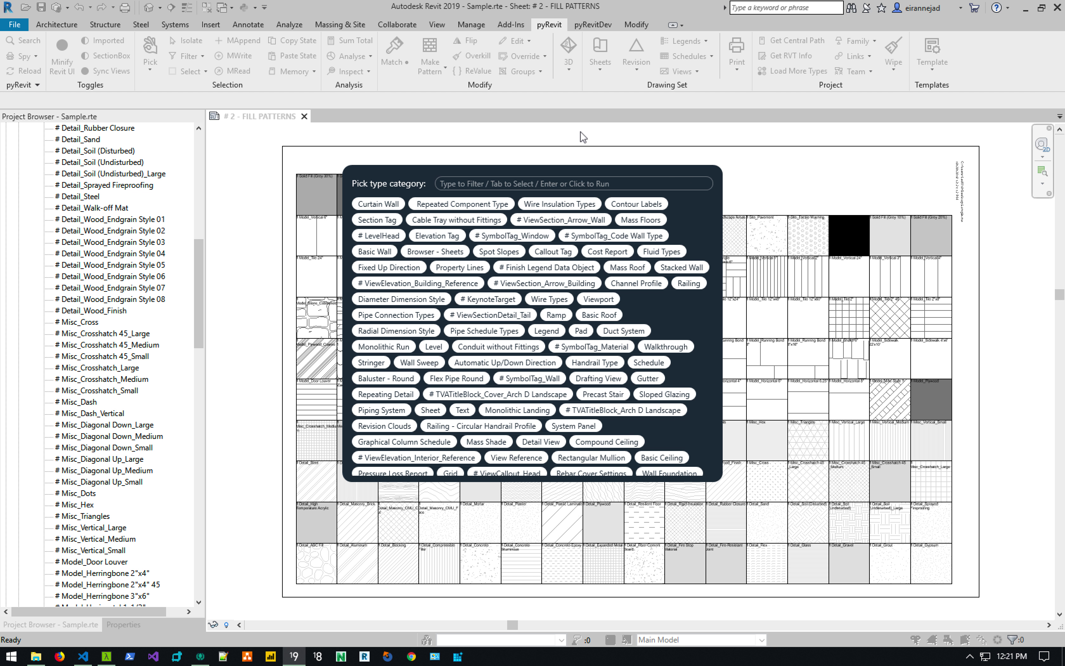
key(Escape)
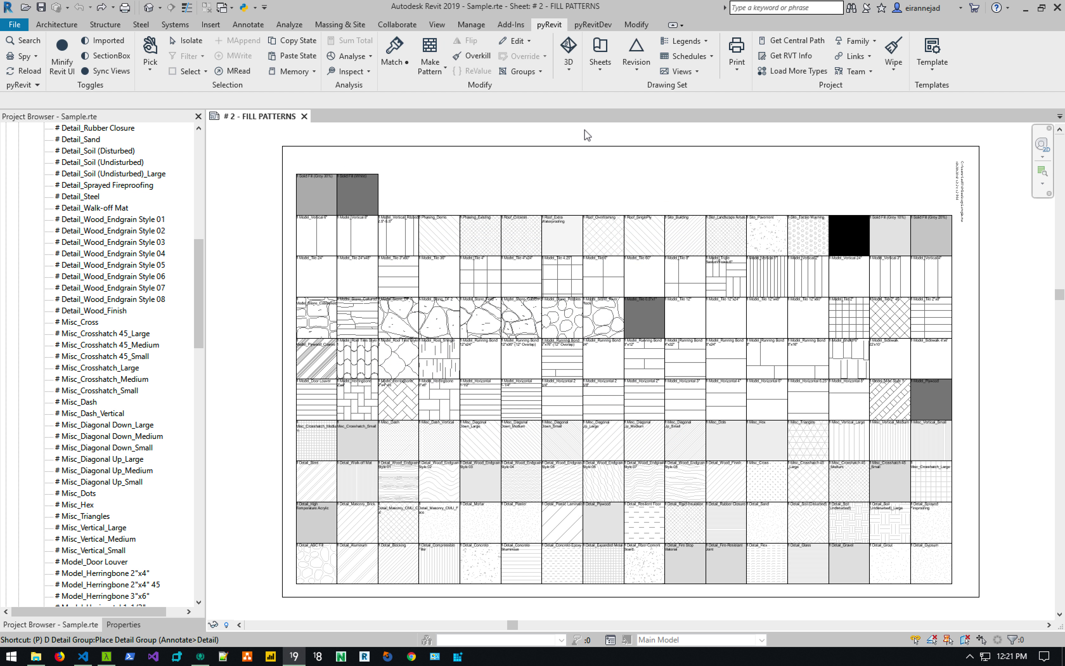
key(ctrl+alt+s)
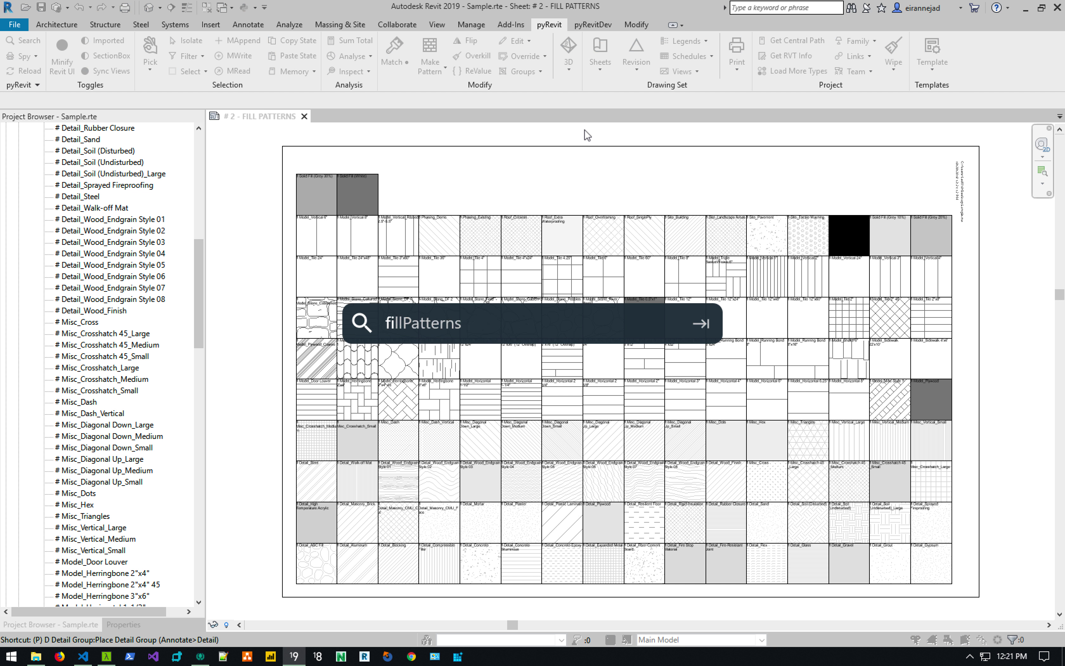
key(Return)
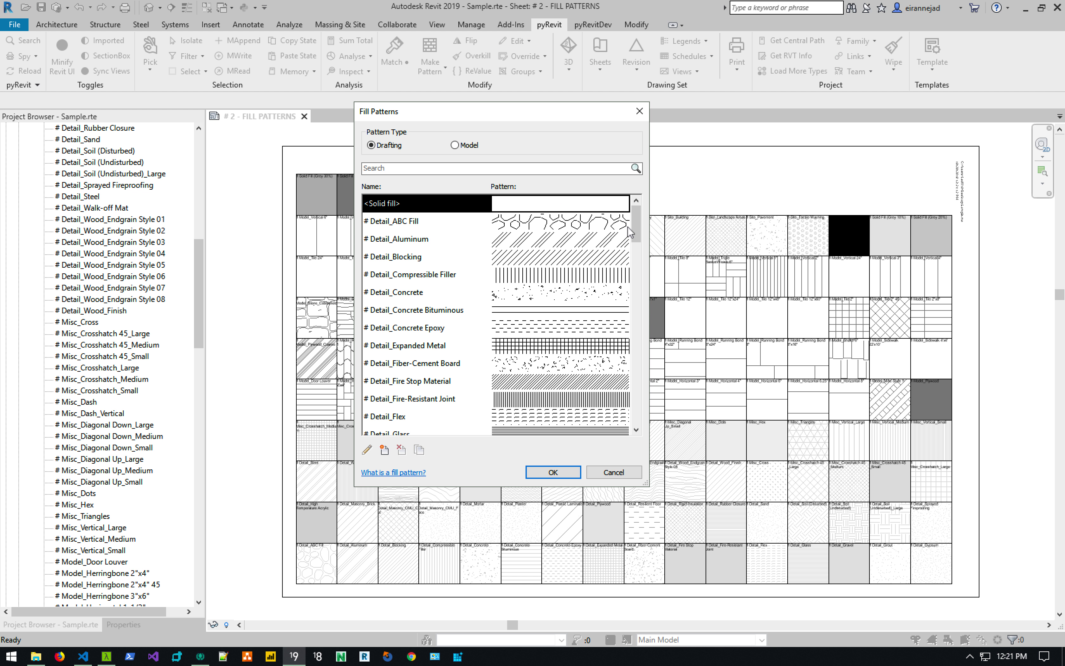
drag(635, 226, 634, 380)
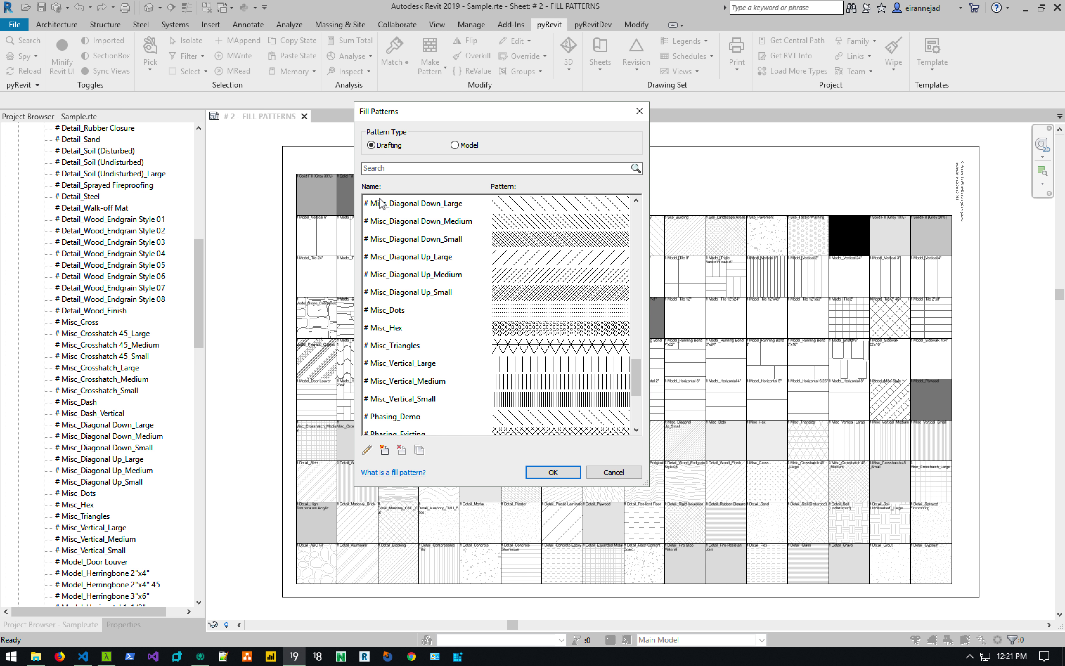
drag(383, 221, 424, 352)
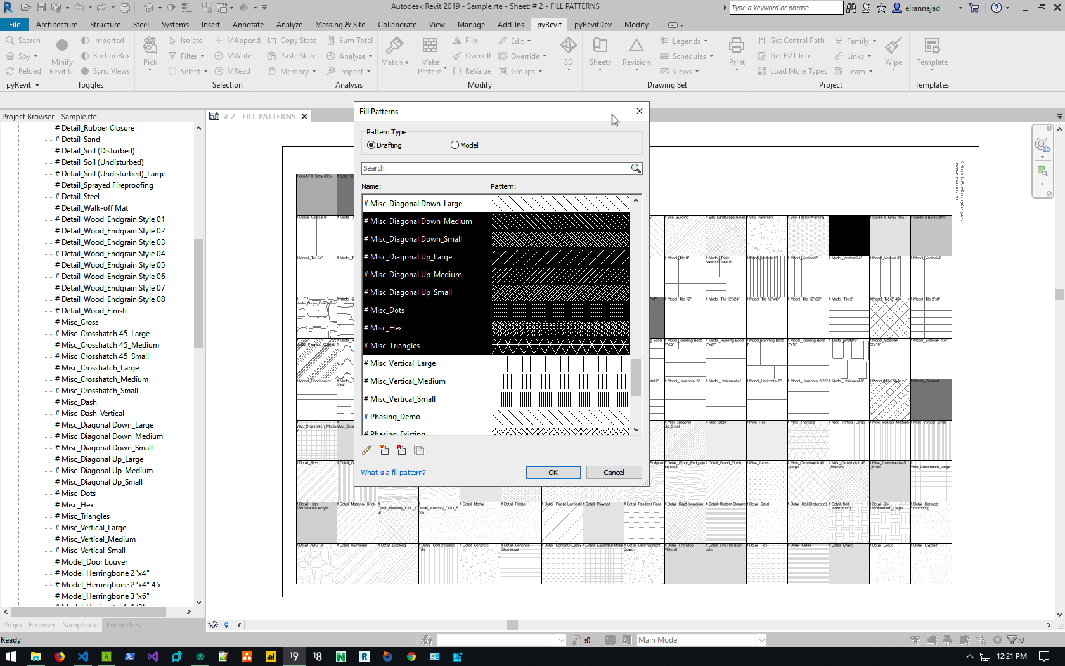
click(638, 112)
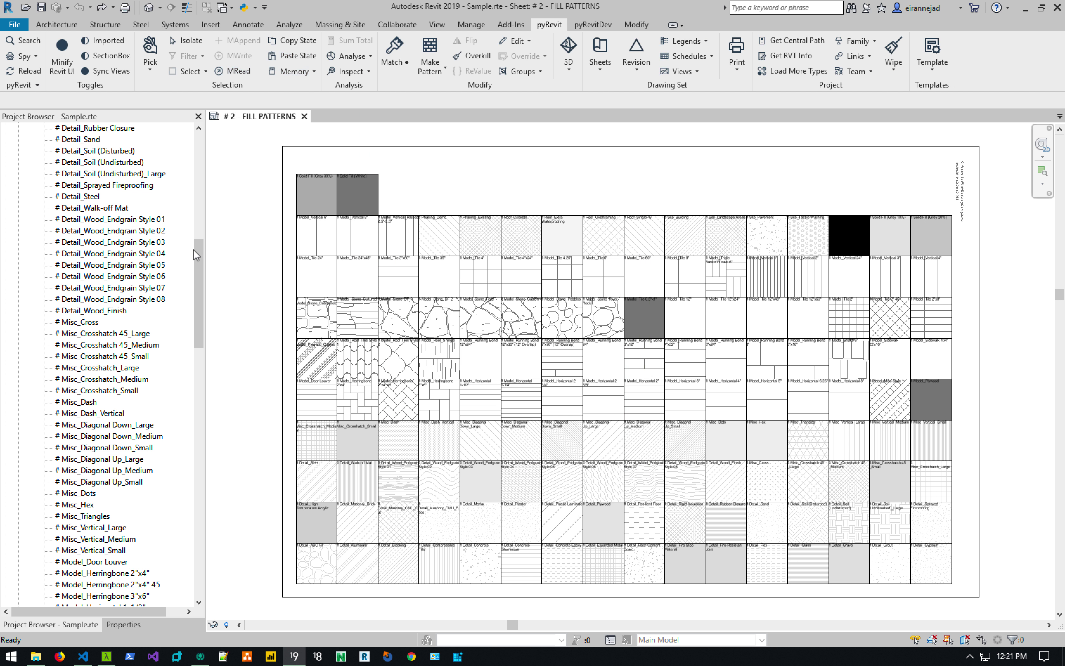
Use pyRevit Select Element Types, filtered by 'fil', to select all filled region types
drag(194, 250, 201, 240)
click(203, 71)
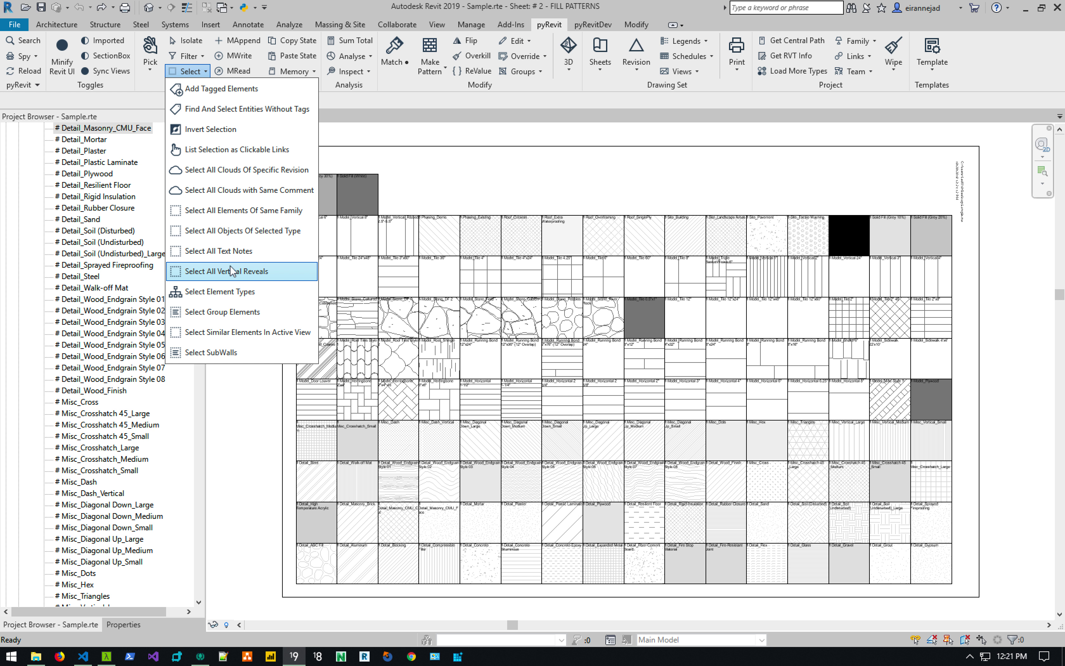
click(231, 266)
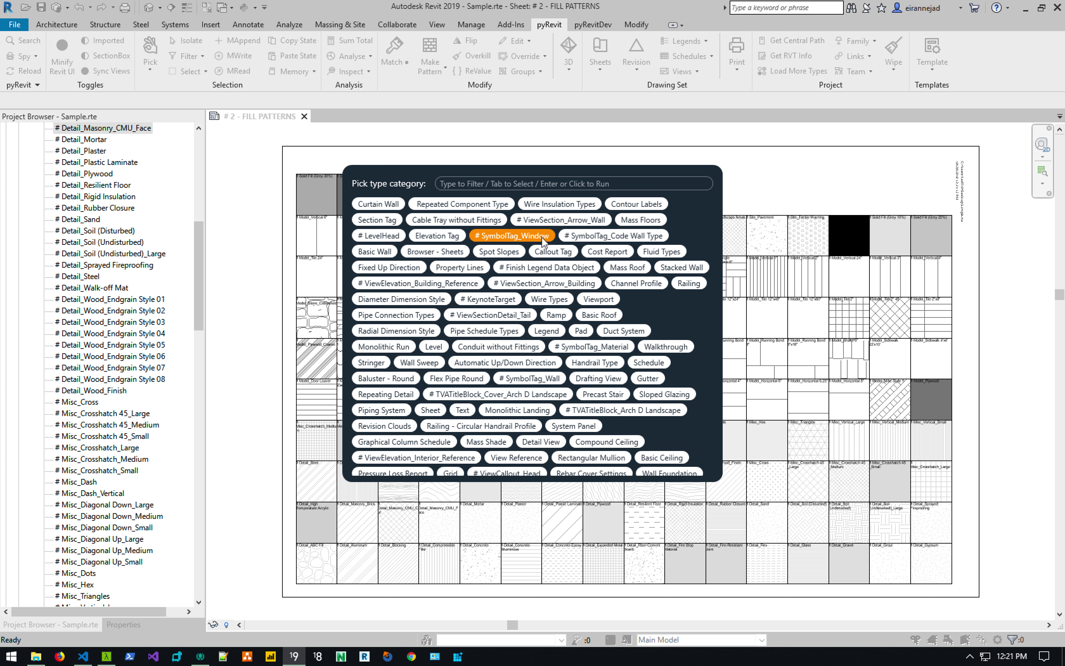
text(fill)
click(507, 267)
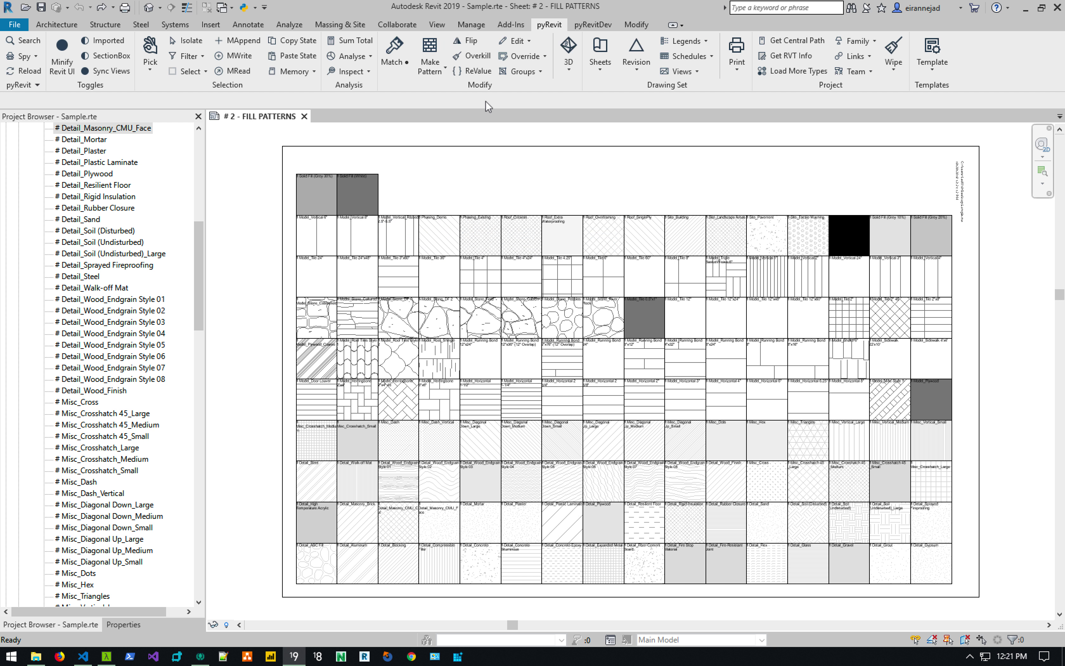
Review them in ReValue with Detail_Expanded Metal as Original Format and Name parameter, then close
click(473, 71)
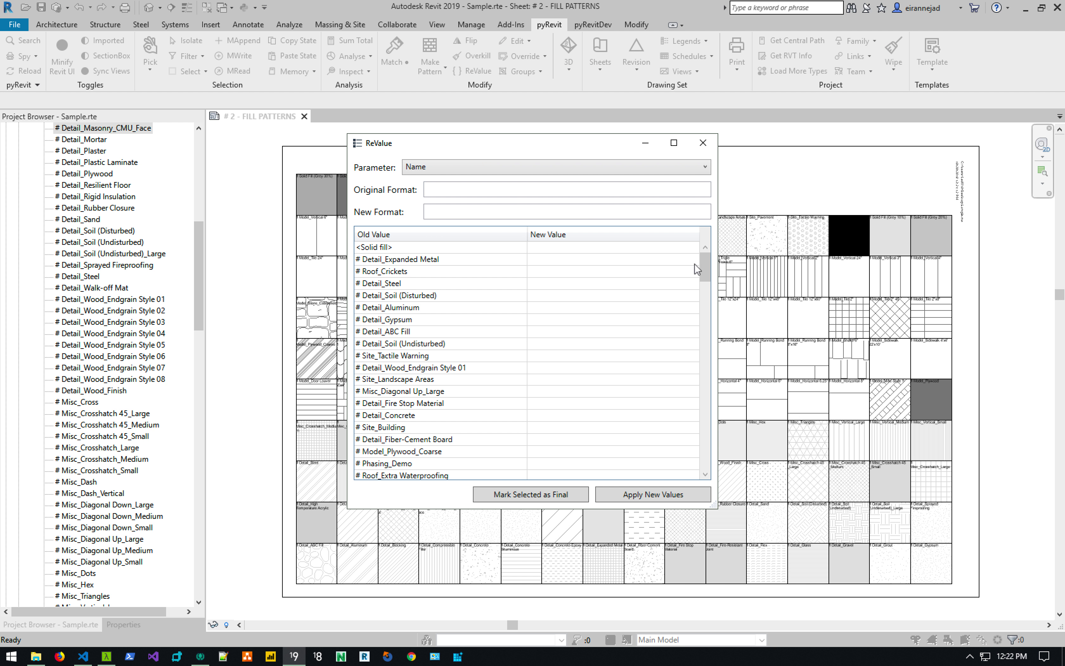
scroll(700, 287, down, 20)
scroll(701, 345, up, 20)
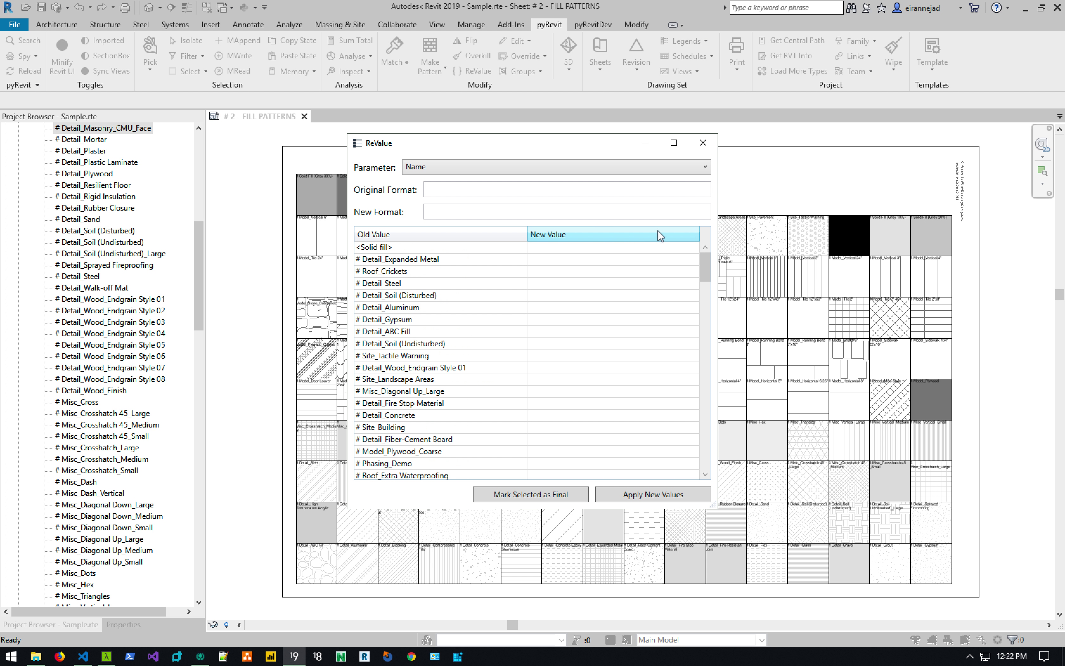
click(423, 271)
click(444, 260)
scroll(461, 363, down, 2)
scroll(460, 365, down, 15)
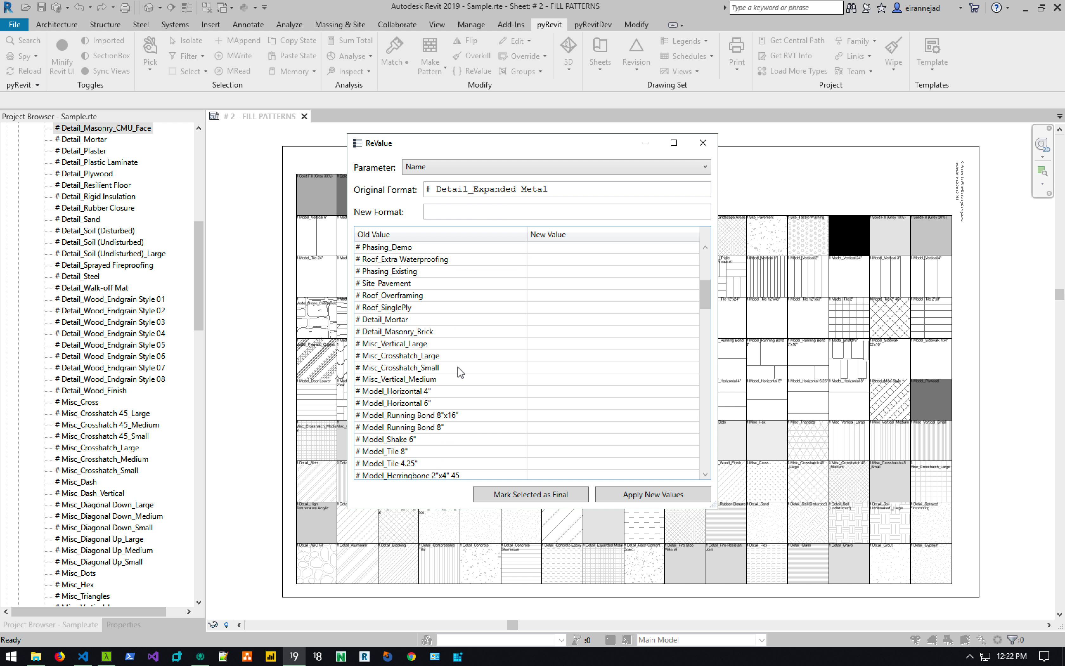
click(466, 167)
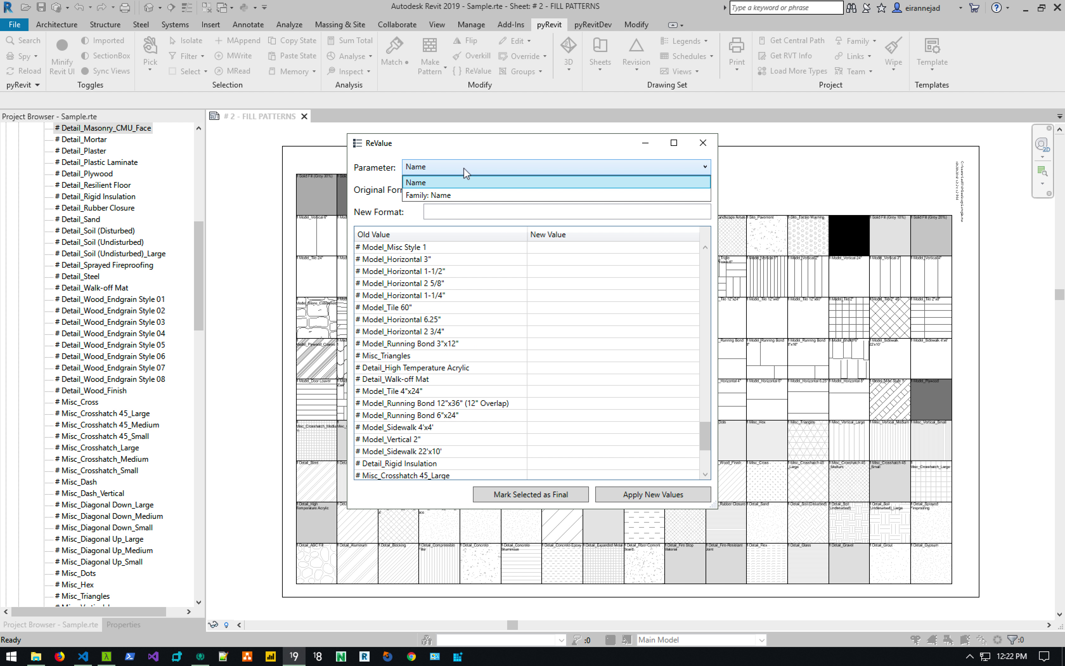
click(507, 167)
click(703, 142)
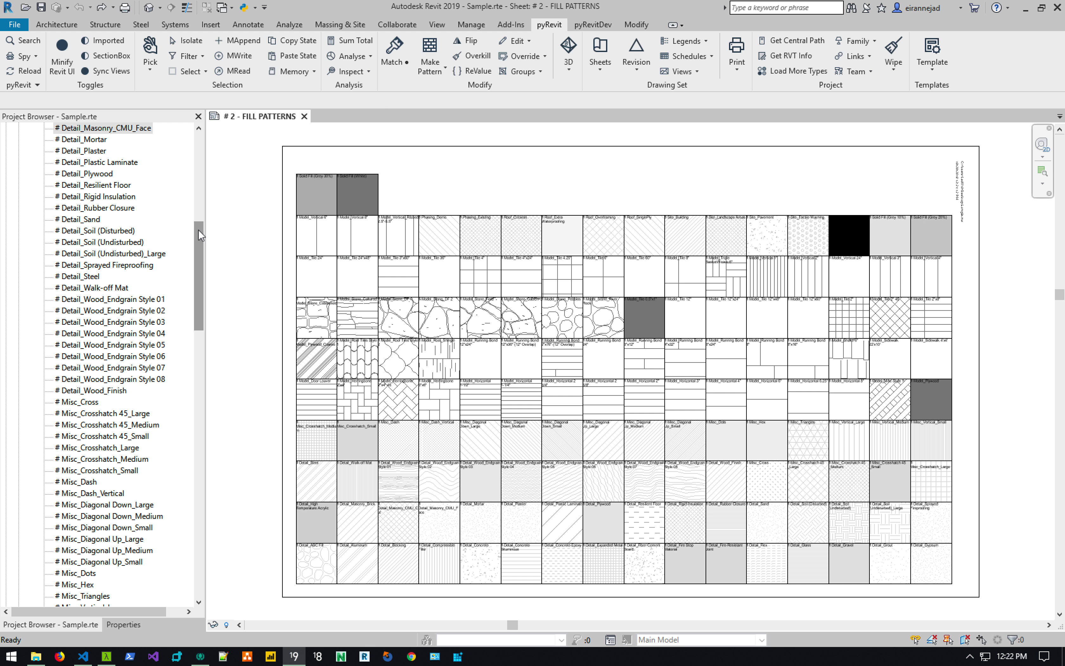
Inside the viewport, crossing-select about 35 filled regions on the sheet
drag(198, 229, 197, 141)
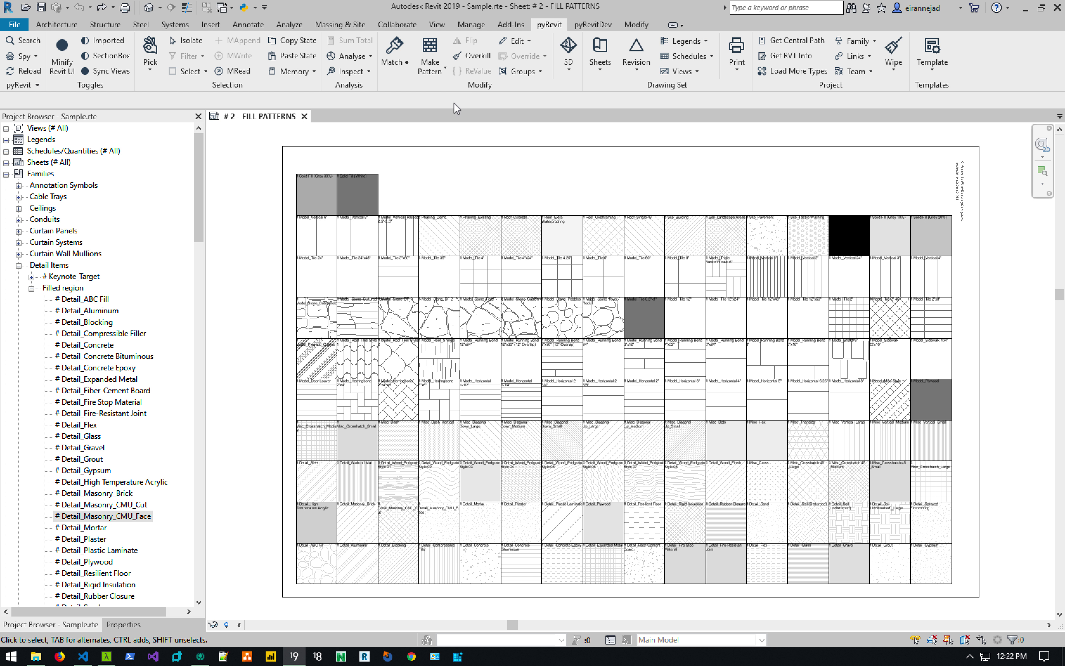
click(707, 259)
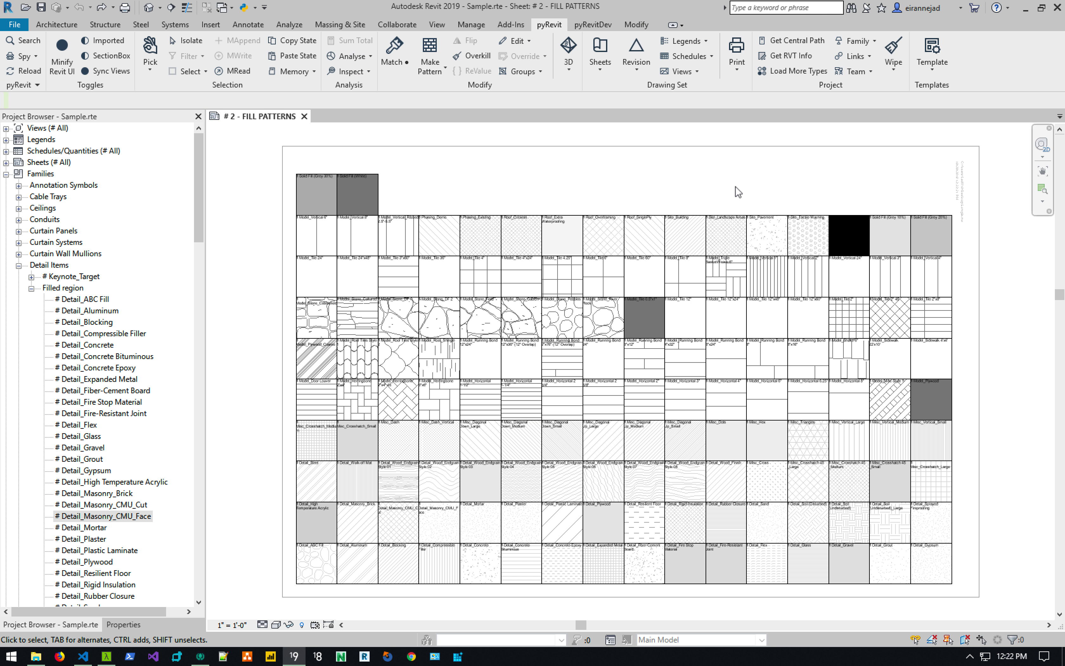
drag(736, 187, 464, 375)
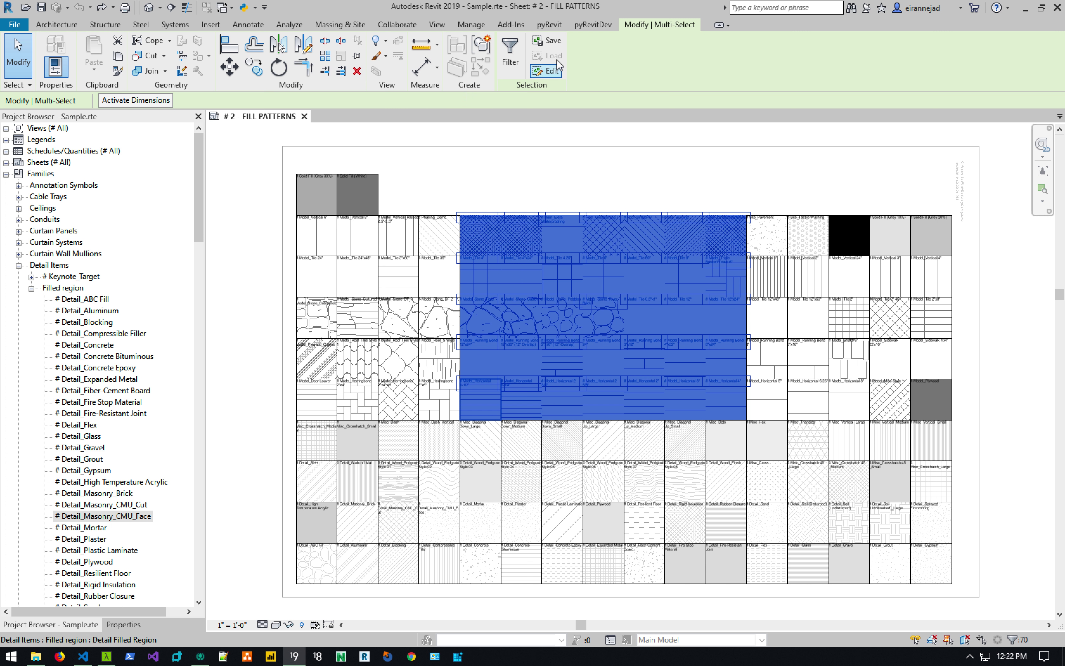
In ReValue, try the Family: Name, Comments and Mark parameters, then close and clear the selection
click(549, 24)
click(473, 70)
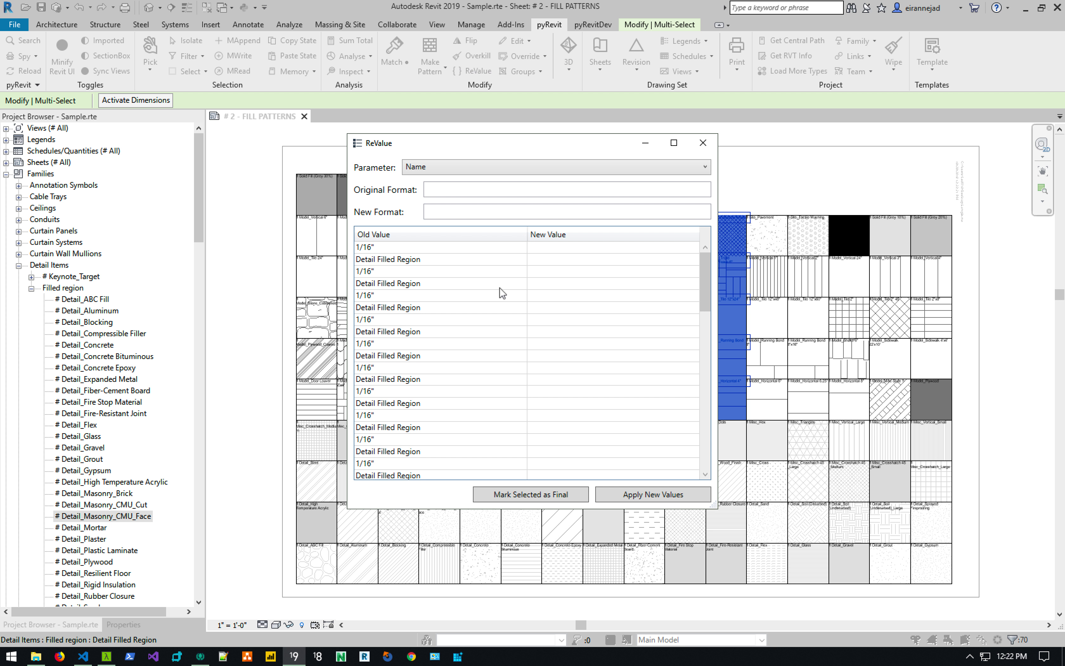
drag(706, 259, 710, 371)
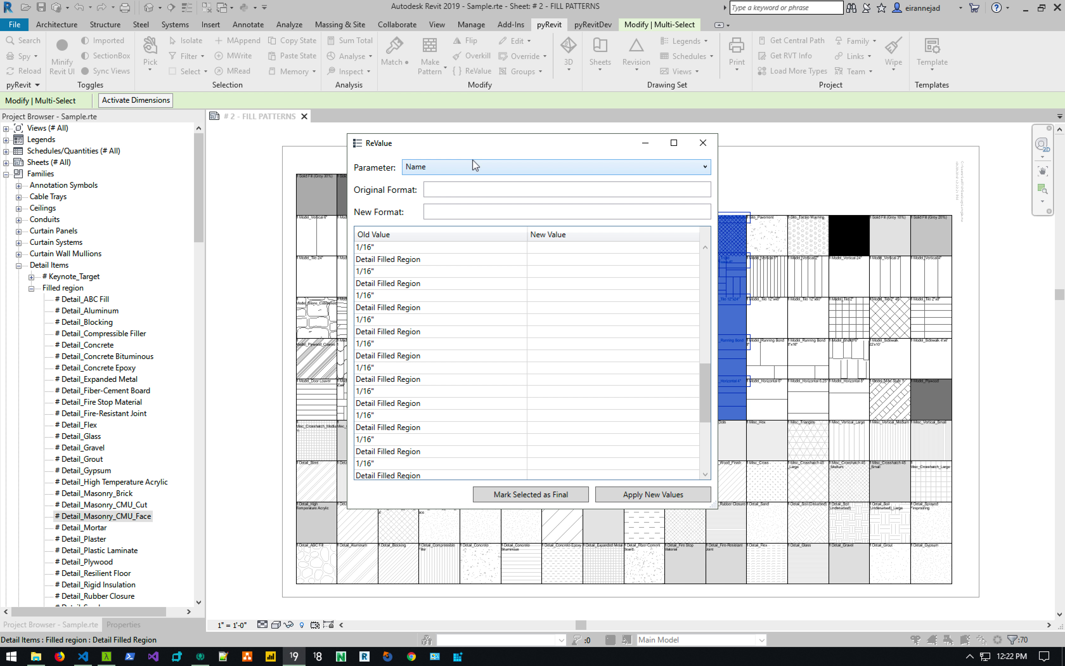
click(475, 167)
click(475, 193)
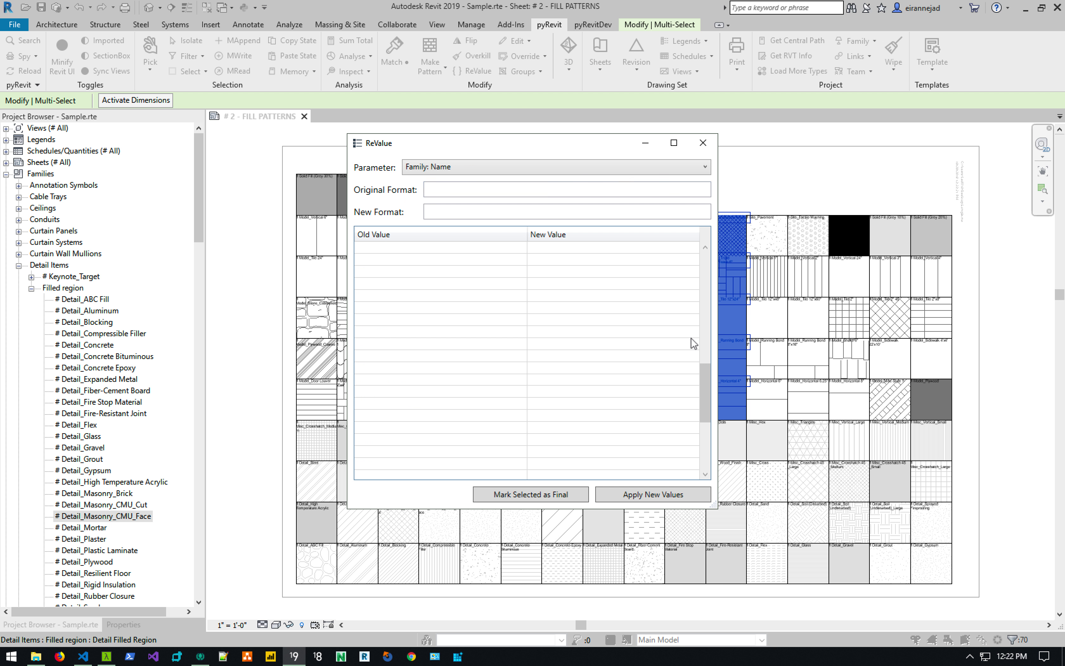
click(454, 172)
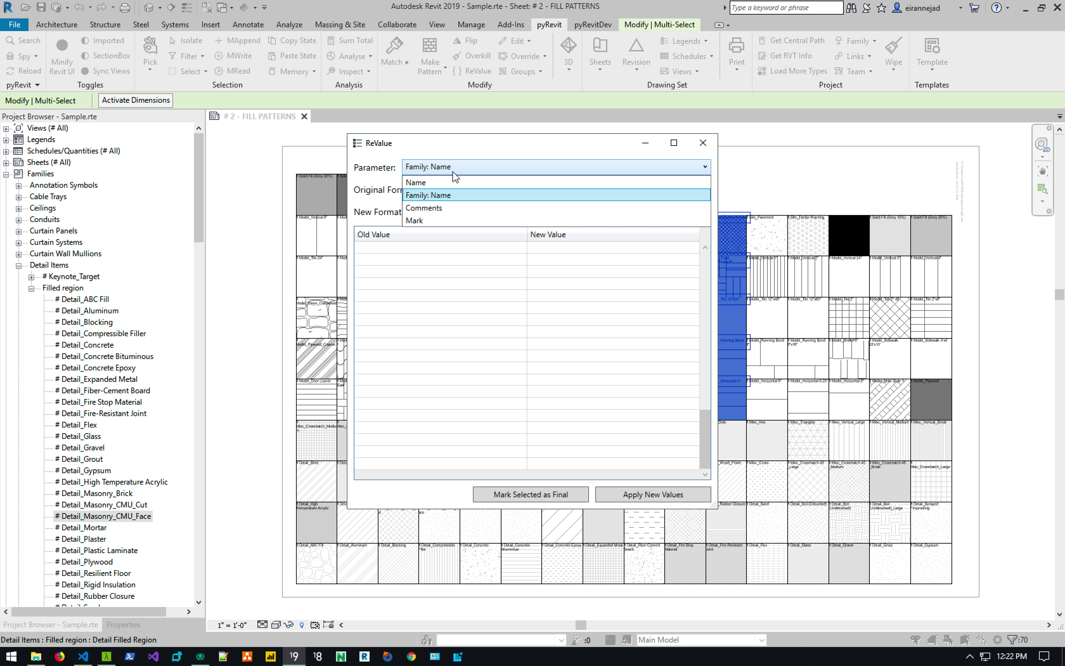
click(456, 206)
click(448, 170)
click(449, 220)
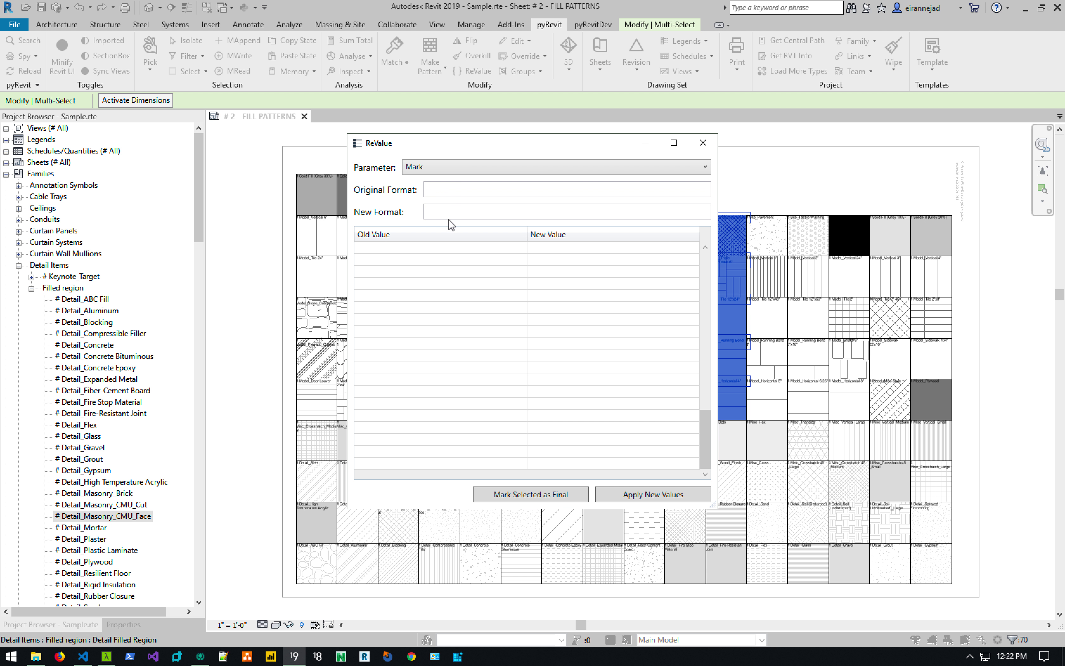
click(703, 142)
click(689, 167)
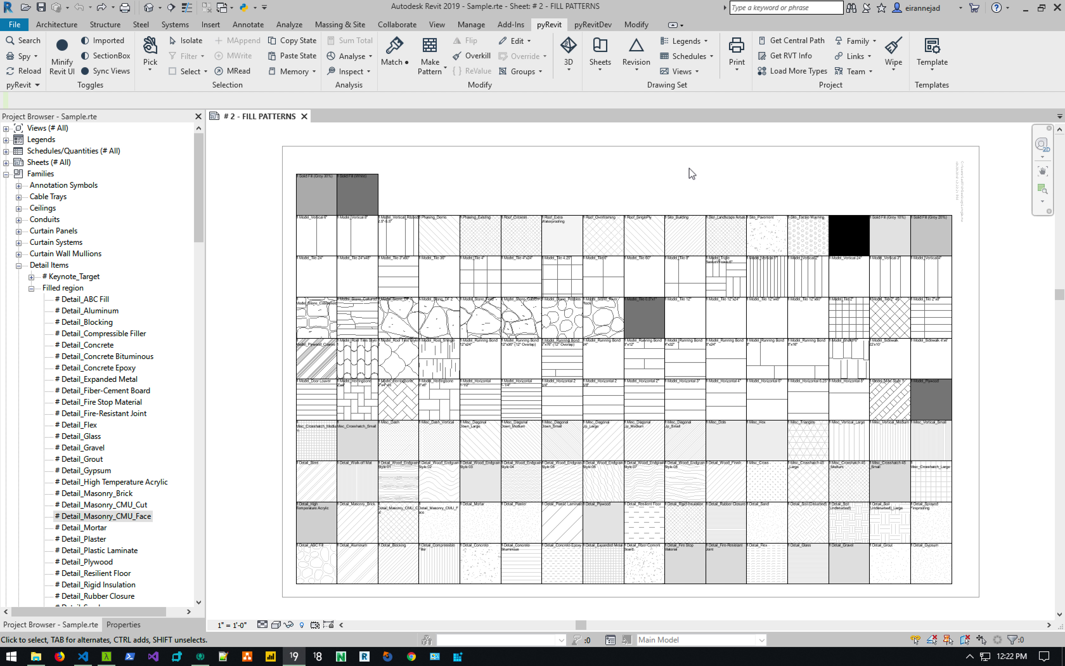
Deactivate the viewport to return to editing the FILL PATTERNS sheet
double_click(567, 150)
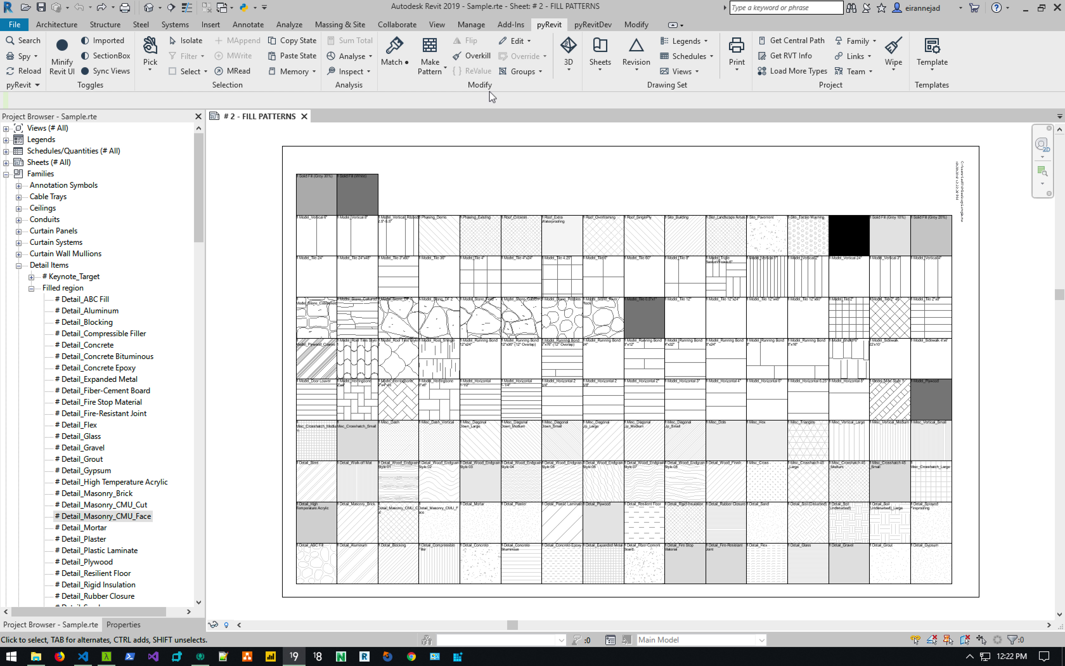